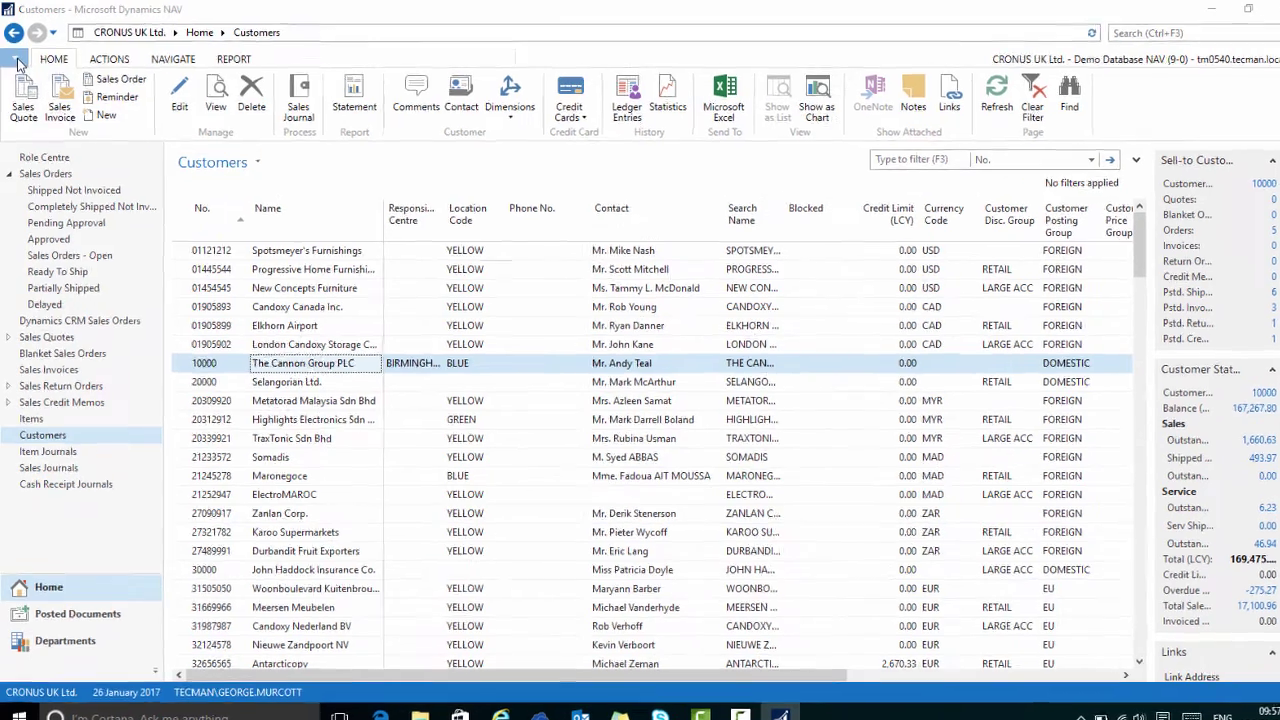
- Export the Customers list to Word via Print & Send > Microsoft Word, creating Customers.doc
{"action": "left_click", "coordinate": [16, 60]}
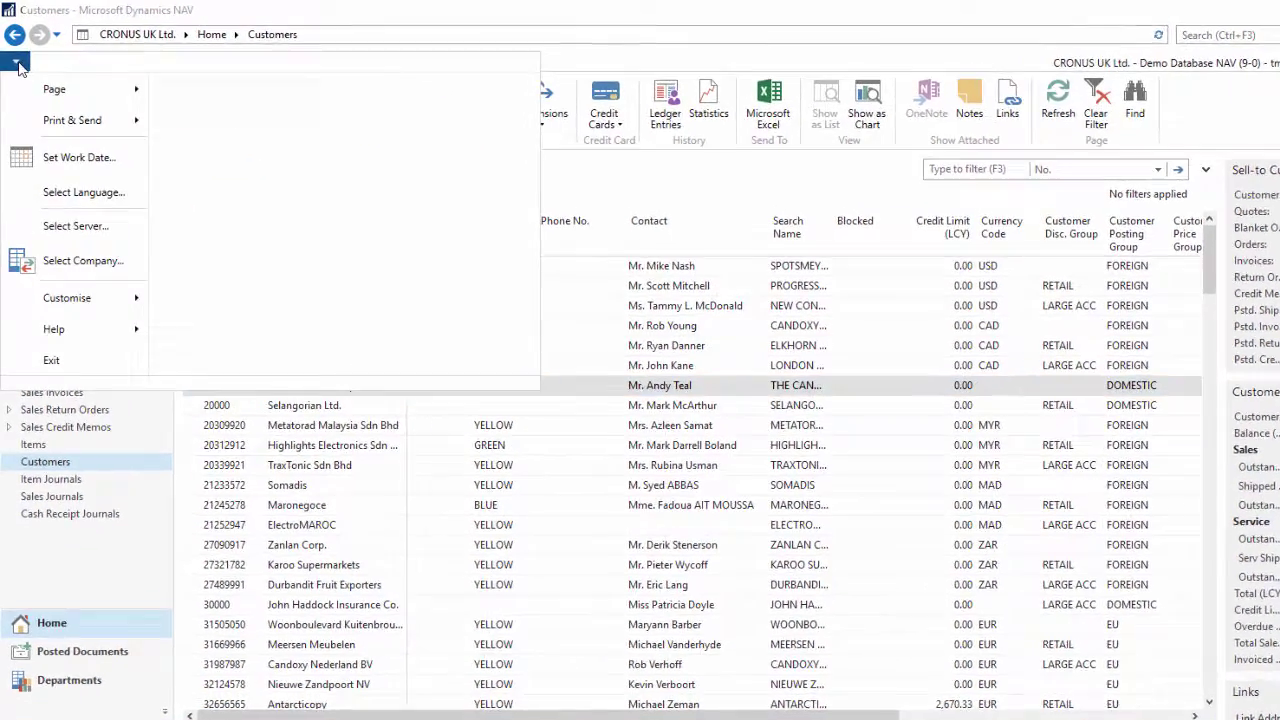
{"action": "mouse_move", "coordinate": [128, 122]}
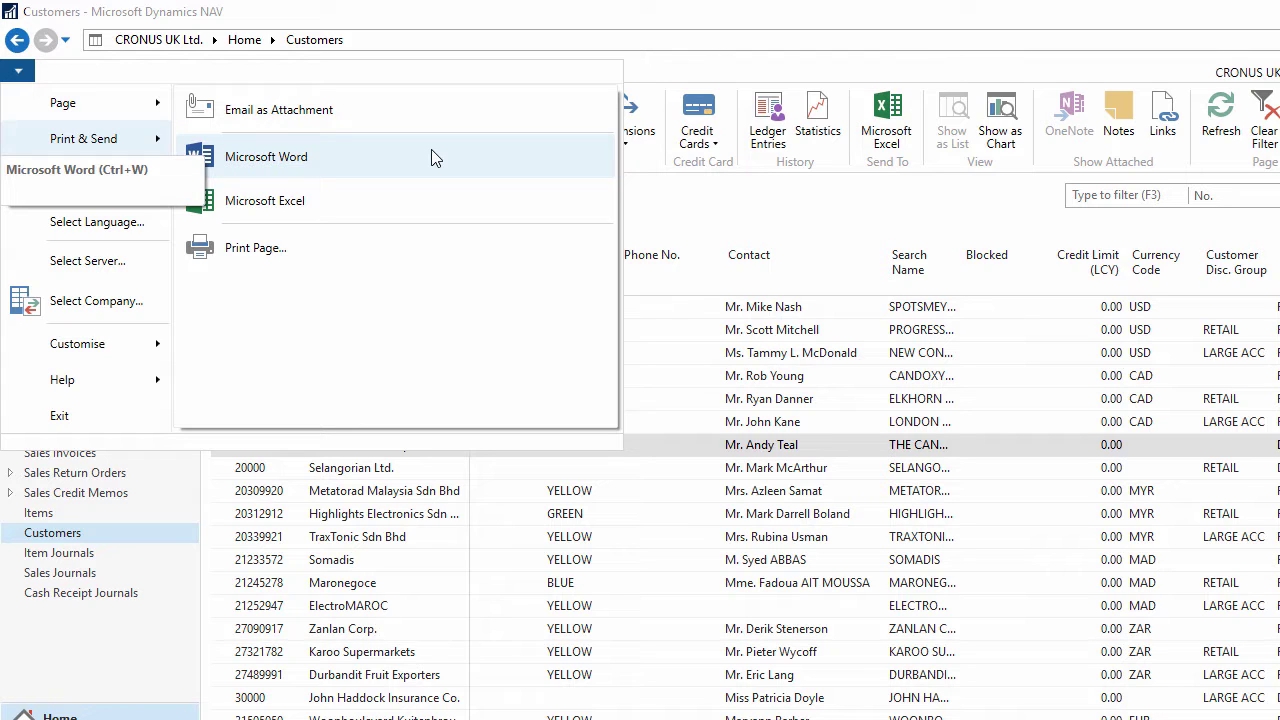
{"action": "left_click", "coordinate": [551, 152]}
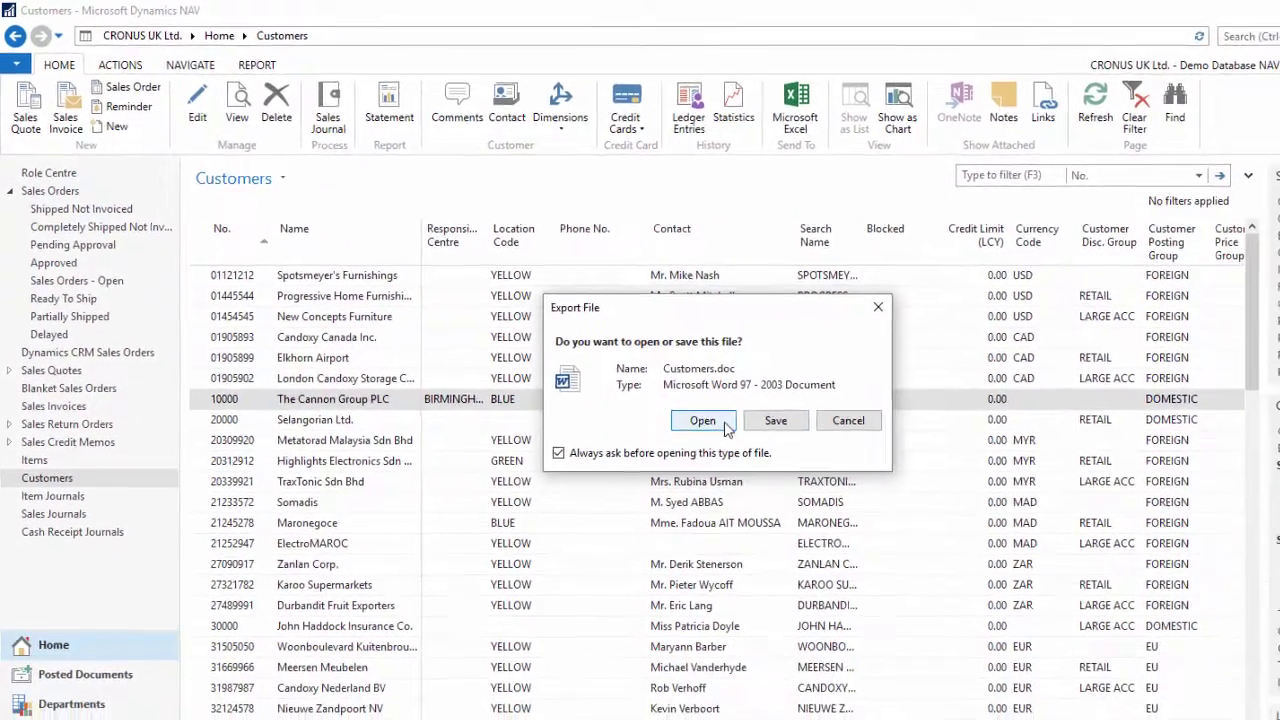
- Open the exported Customers.doc in Word and look over the table
{"action": "left_click", "coordinate": [759, 447]}
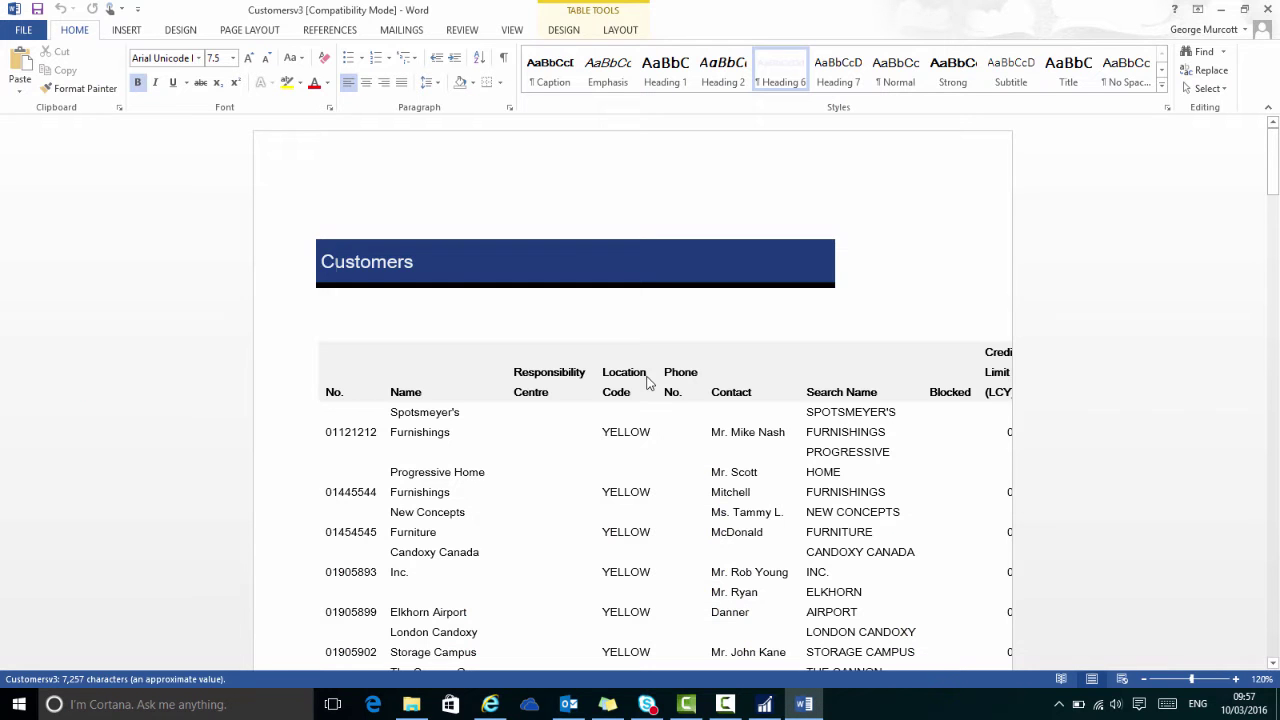
{"action": "scroll", "coordinate": [519, 302], "scroll_direction": "down", "scroll_amount": 5}
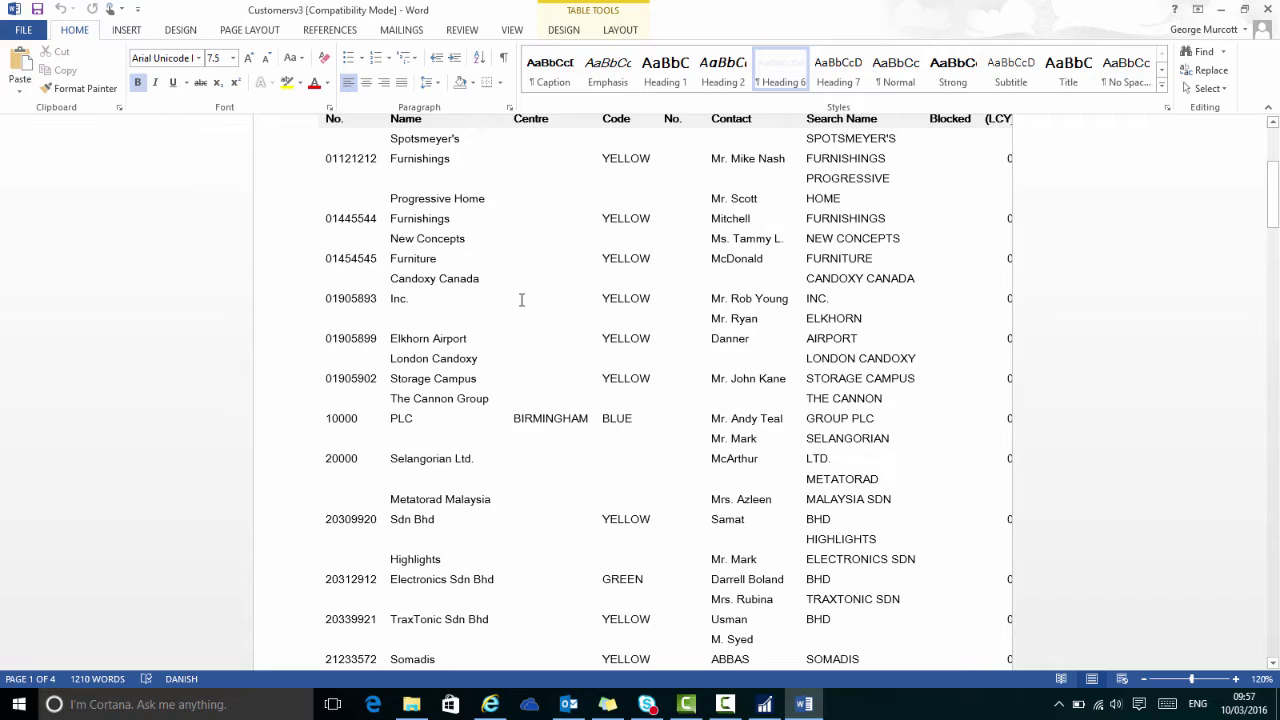
{"action": "scroll", "coordinate": [522, 300], "scroll_direction": "down", "scroll_amount": 5}
{"action": "scroll", "coordinate": [522, 300], "scroll_direction": "up", "scroll_amount": 6}
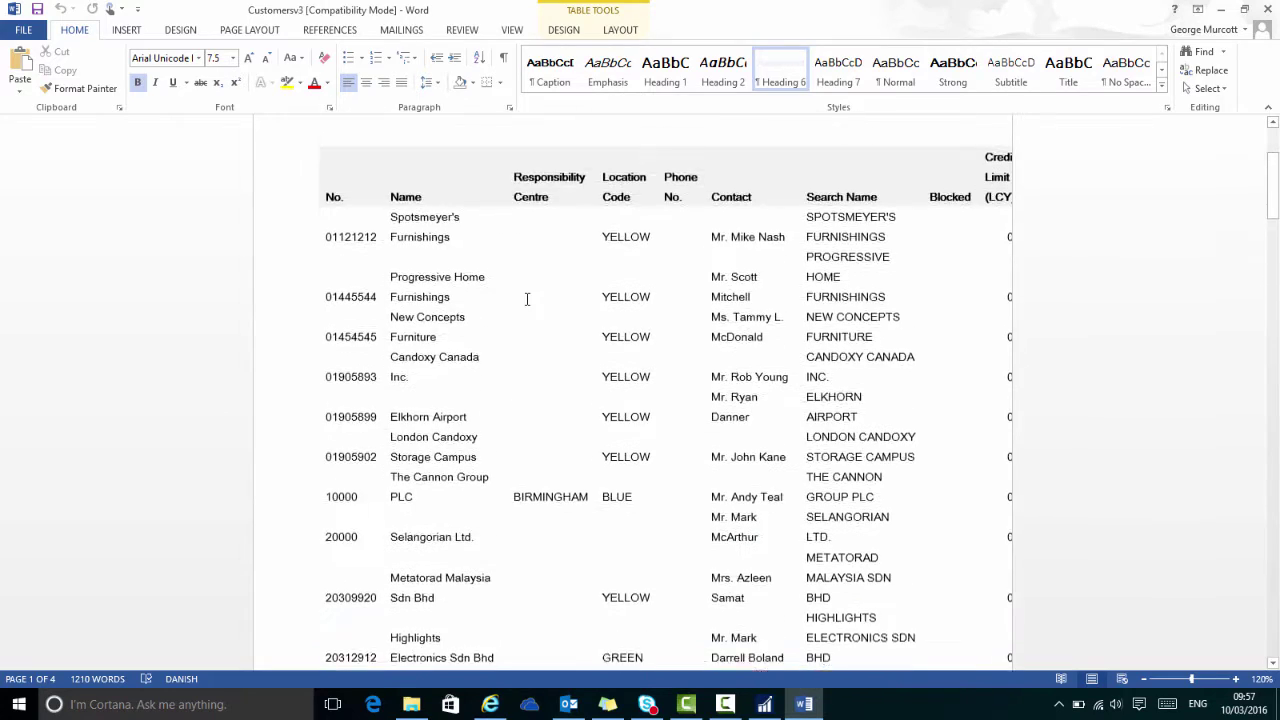
{"action": "scroll", "coordinate": [720, 210], "scroll_direction": "down", "scroll_amount": 2}
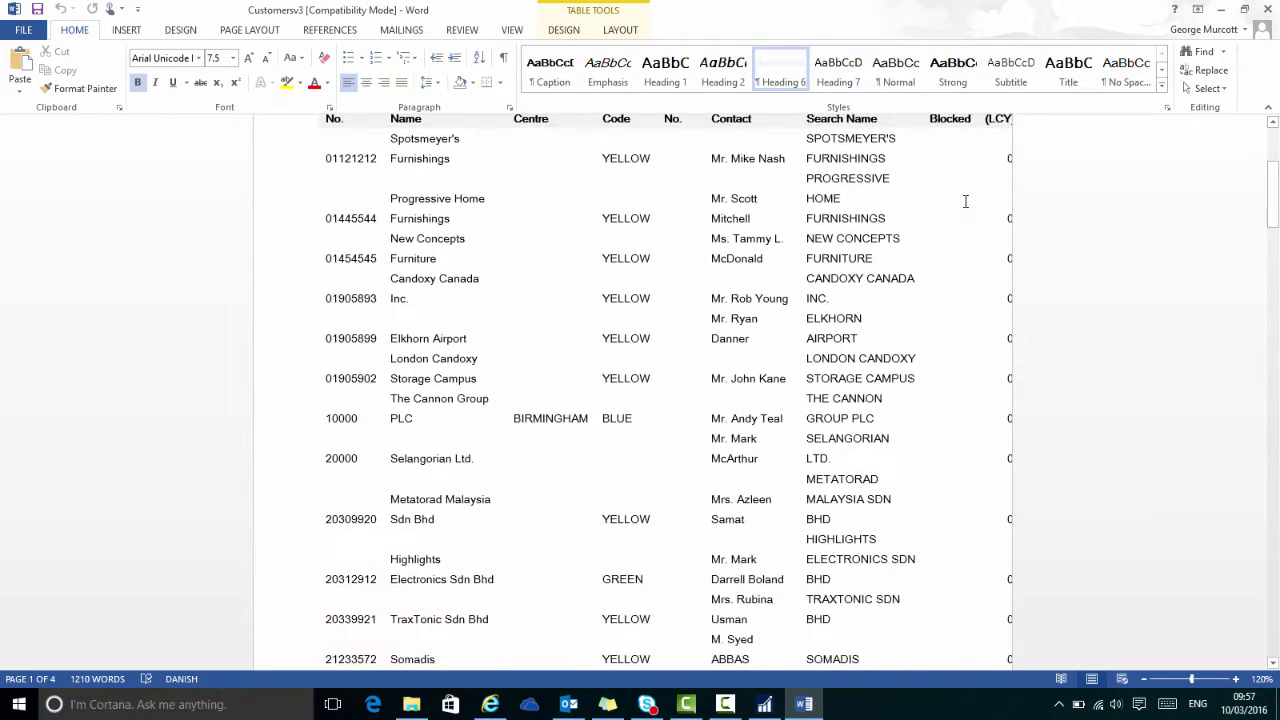
{"action": "scroll", "coordinate": [866, 289], "scroll_direction": "up", "scroll_amount": 5}
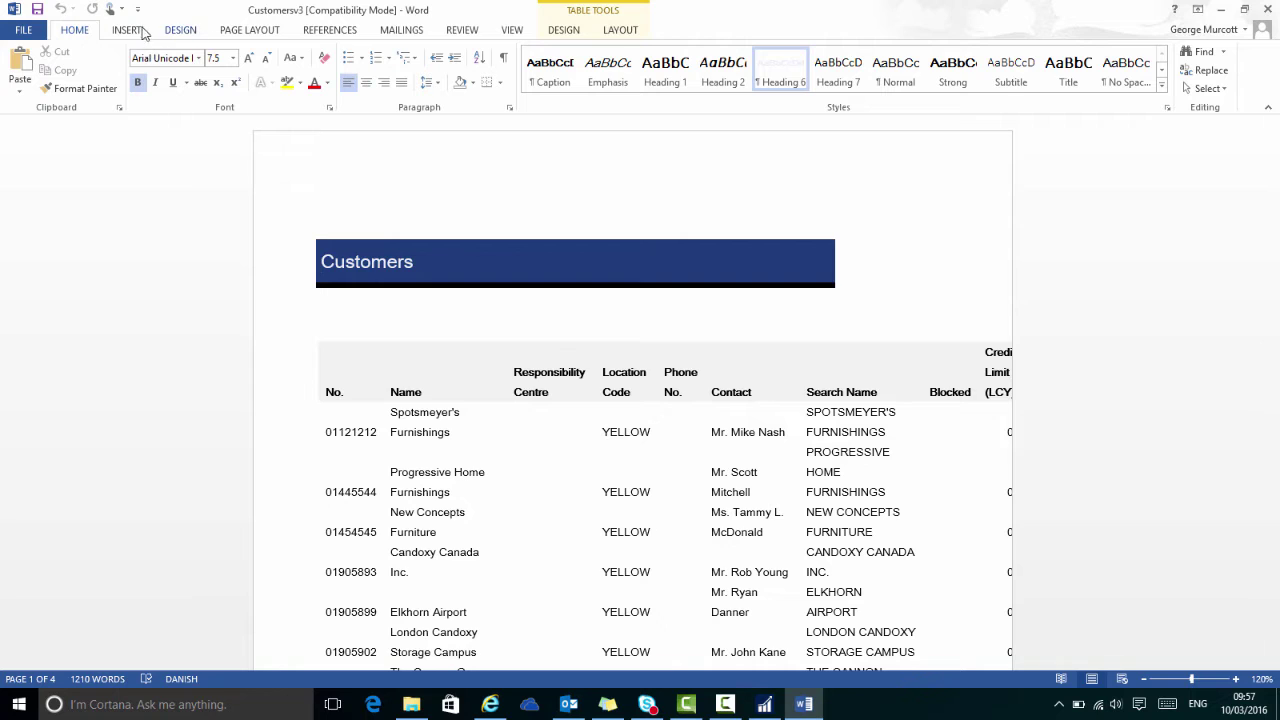
- Set the Customers document to Landscape orientation with Narrow margins
{"action": "left_click", "coordinate": [245, 33]}
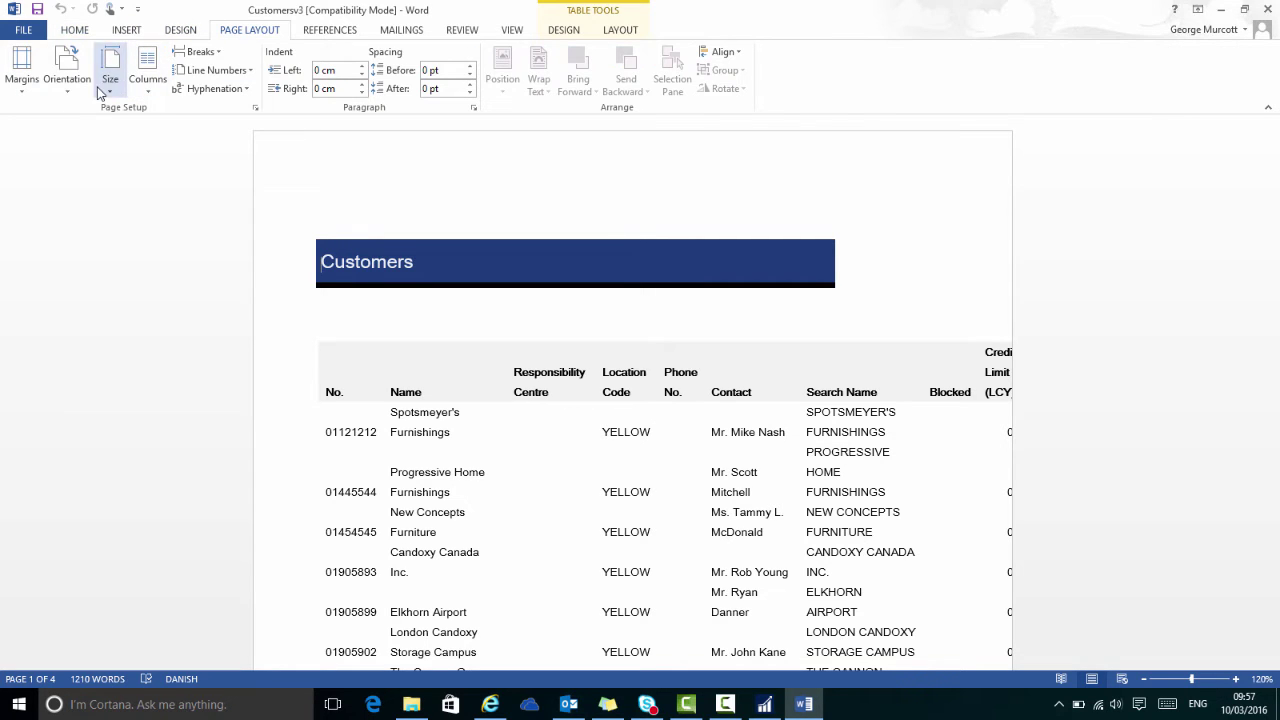
{"action": "left_click", "coordinate": [67, 72]}
{"action": "left_click", "coordinate": [88, 151]}
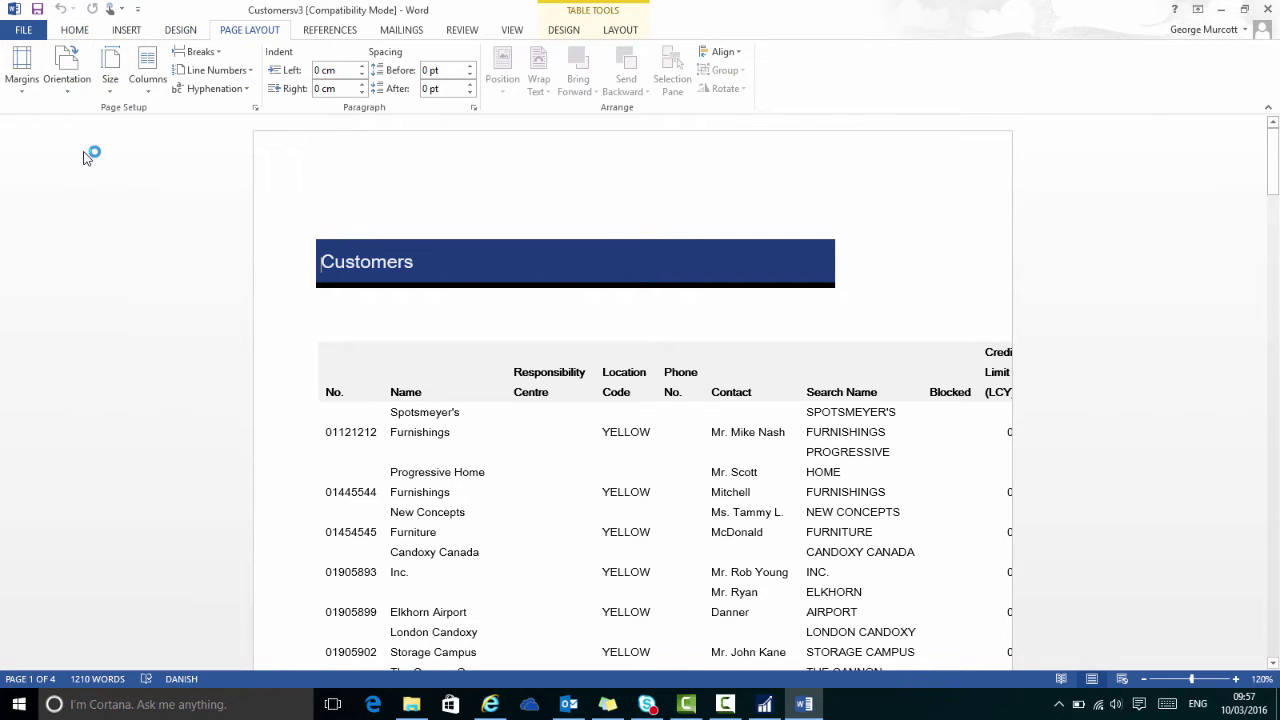
{"action": "left_click", "coordinate": [21, 80]}
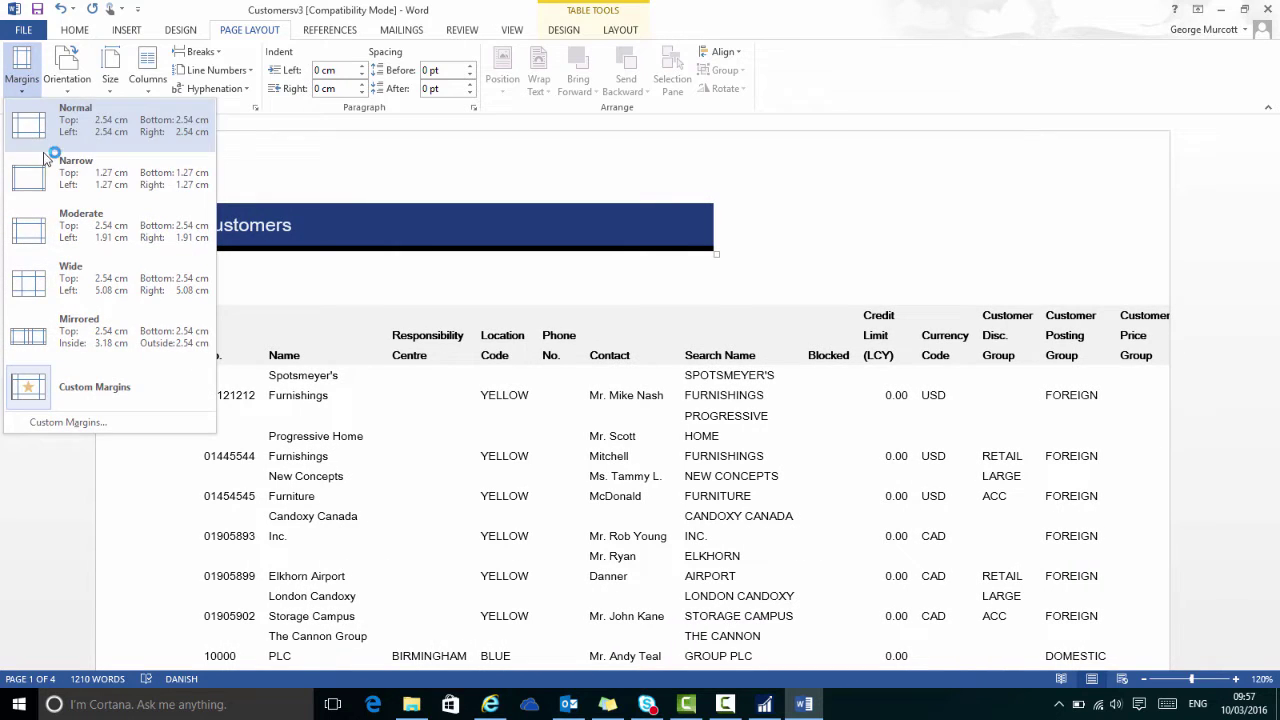
{"action": "left_click", "coordinate": [62, 178]}
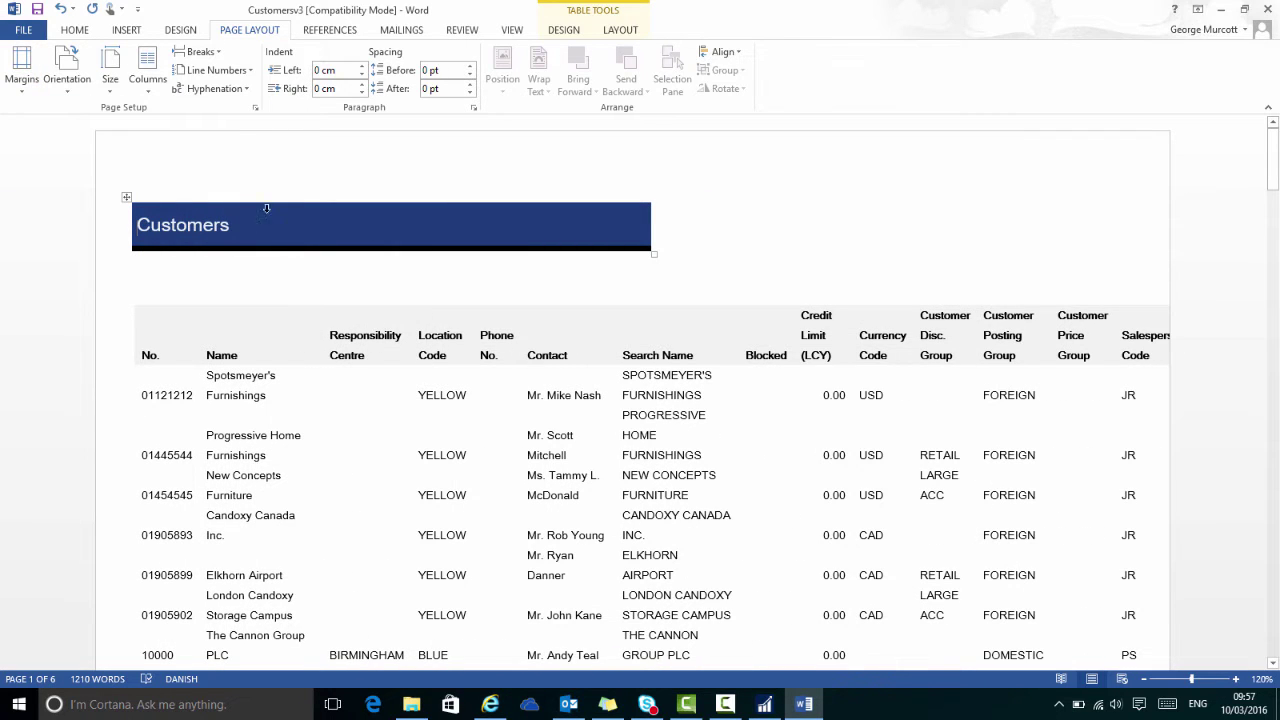
{"action": "scroll", "coordinate": [460, 303], "scroll_direction": "down", "scroll_amount": 9}
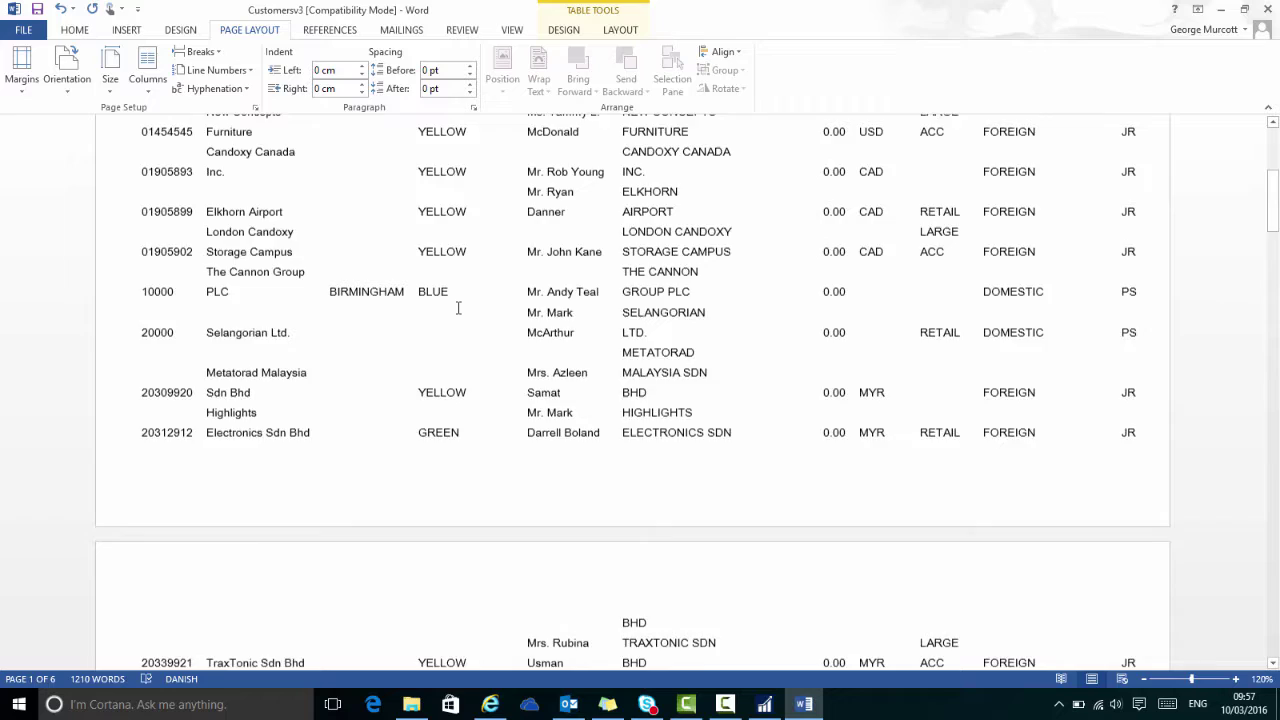
{"action": "scroll", "coordinate": [450, 300], "scroll_direction": "up", "scroll_amount": 5}
{"action": "scroll", "coordinate": [445, 295], "scroll_direction": "up", "scroll_amount": 3}
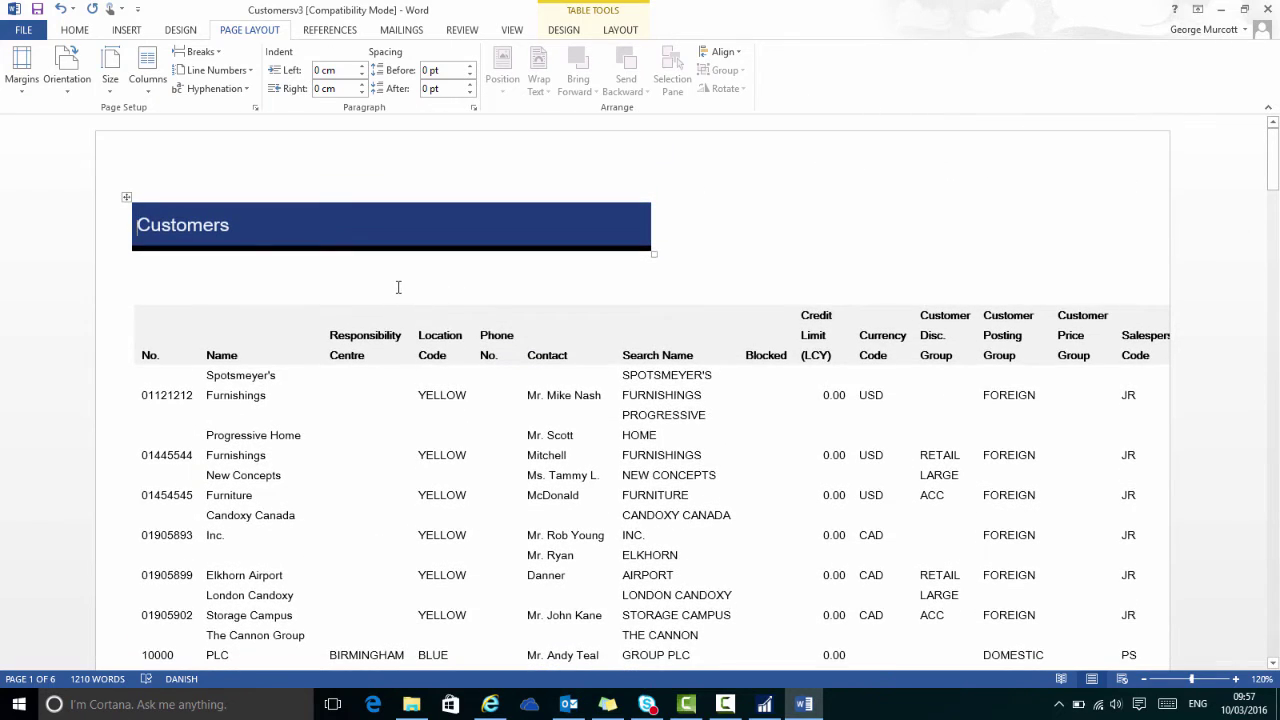
- Close Word, sort the NAV customers by Name, and re-export them to Word with Ctrl+W
{"action": "key", "text": "alt+F4"}
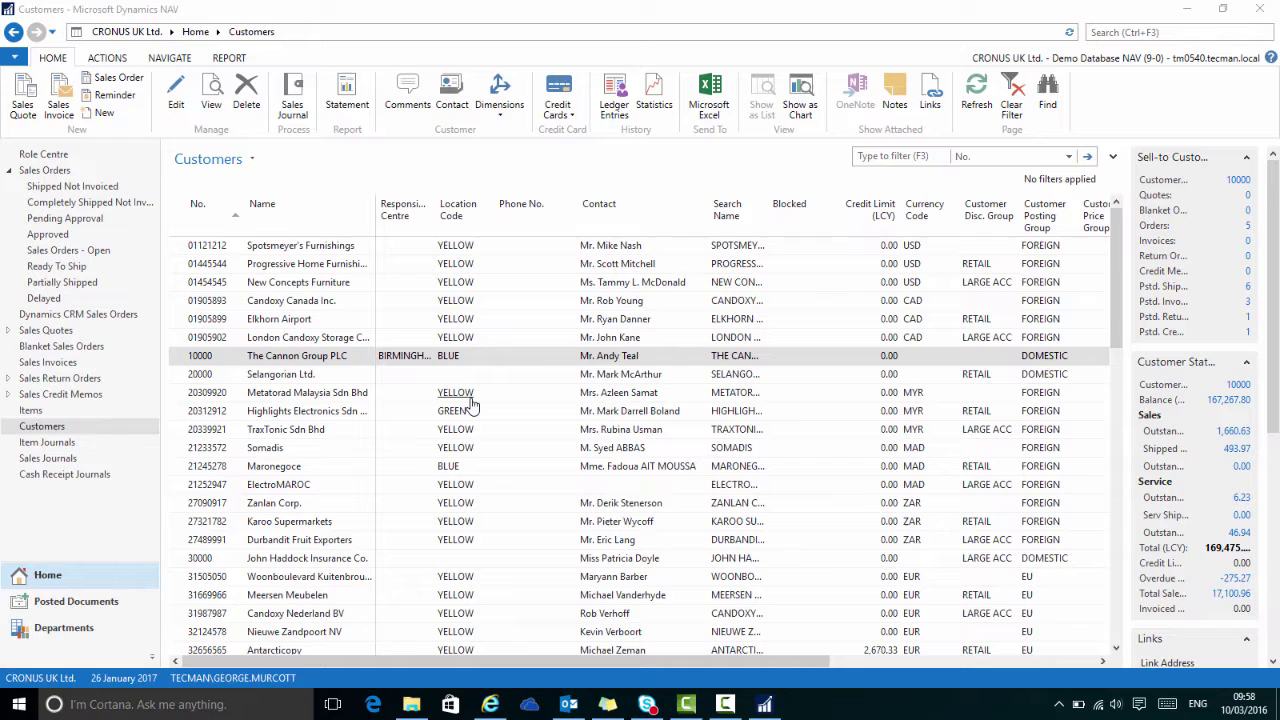
{"action": "left_click", "coordinate": [305, 212]}
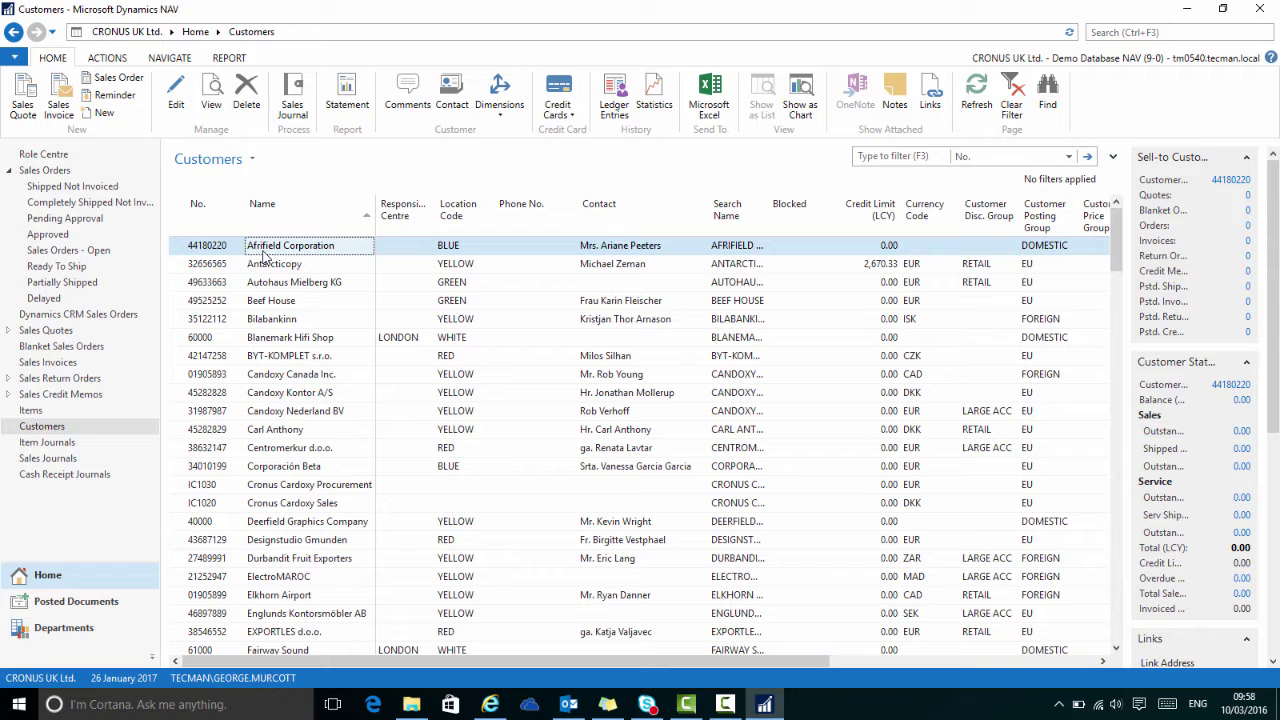
{"action": "key", "text": "ctrl+w"}
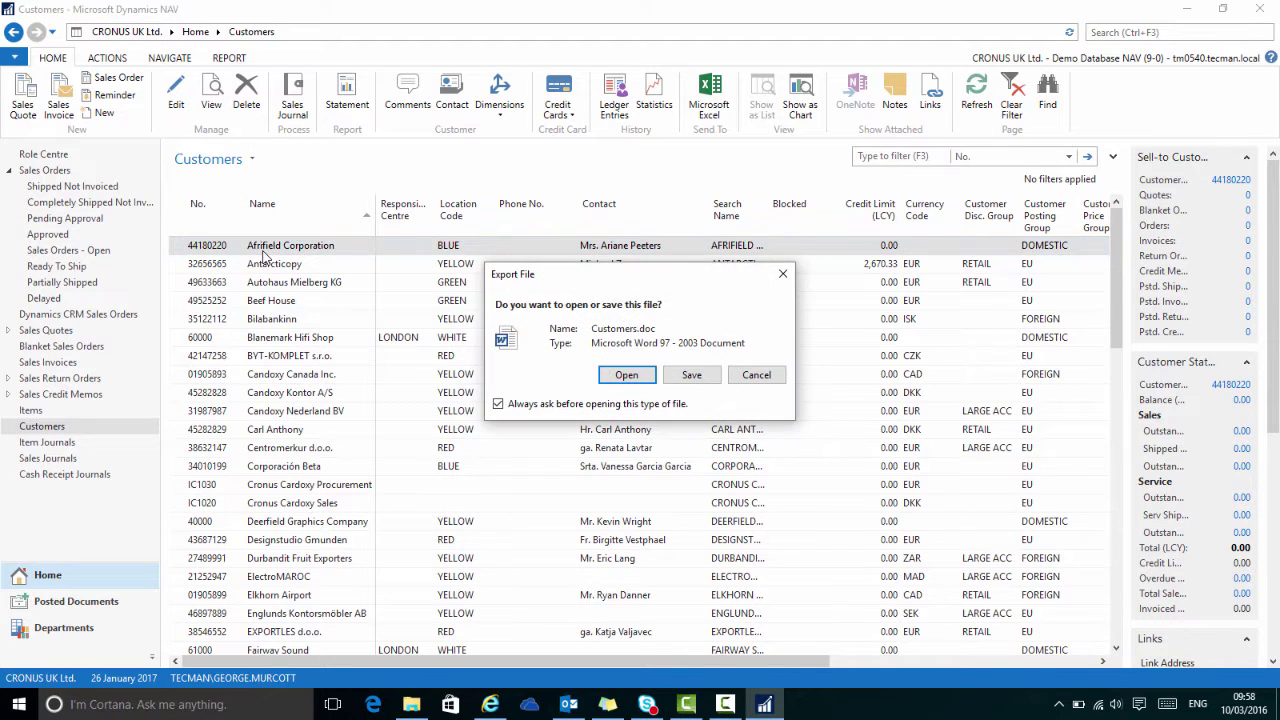
- Open the Name-sorted Customers export in Word, then close it
{"action": "left_click", "coordinate": [626, 374]}
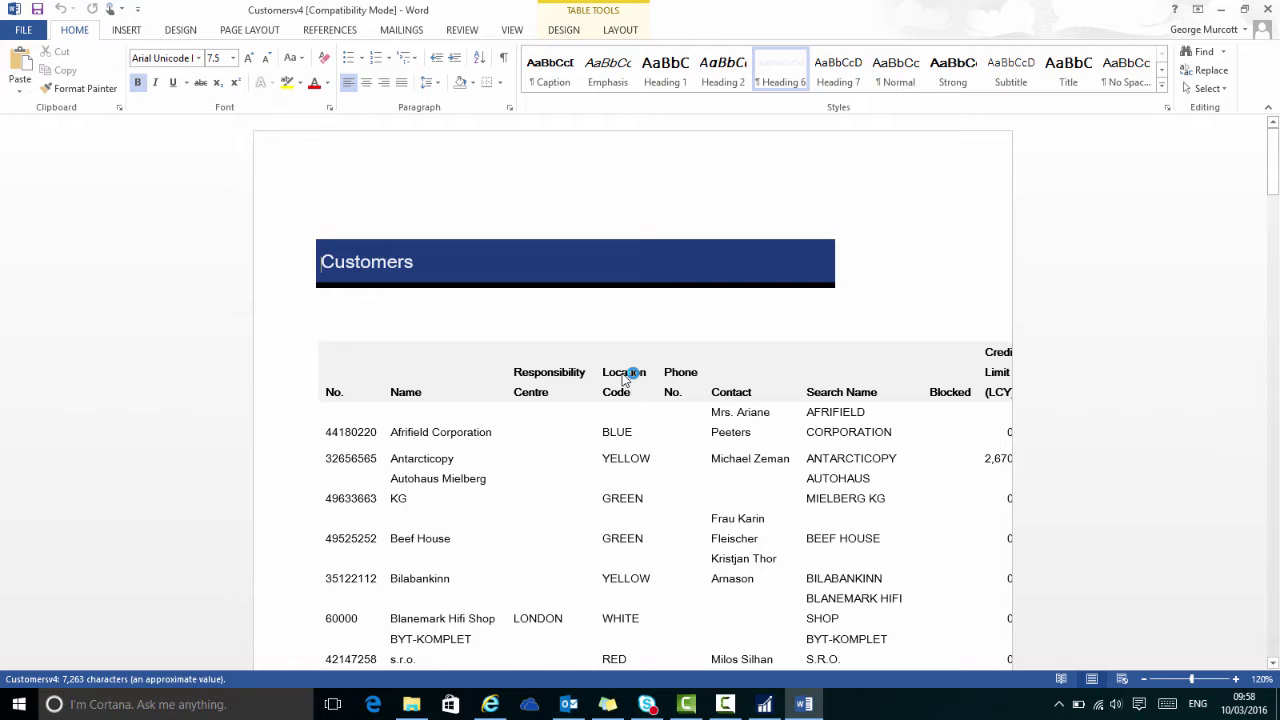
{"action": "key", "text": "alt+F4"}
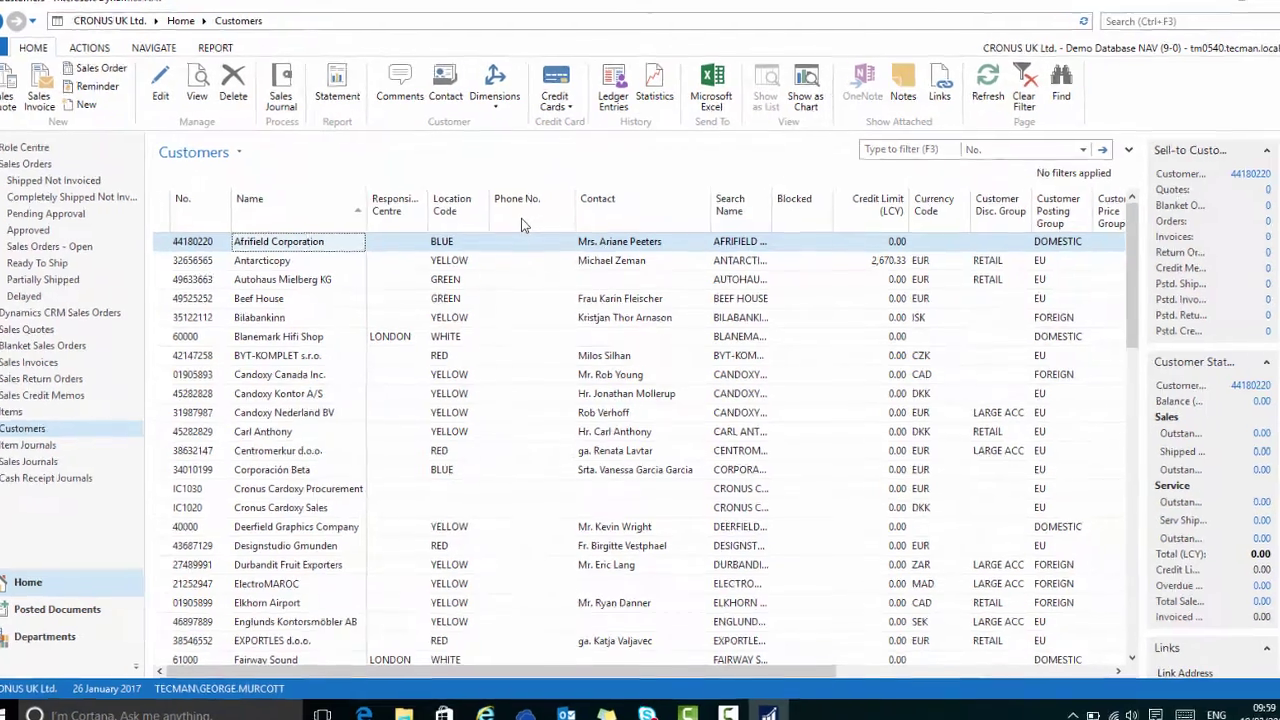
- Remove every column after Search Name, including Currency Code, Credit Limit (LCY) and Blocked
{"action": "right_click", "coordinate": [523, 218]}
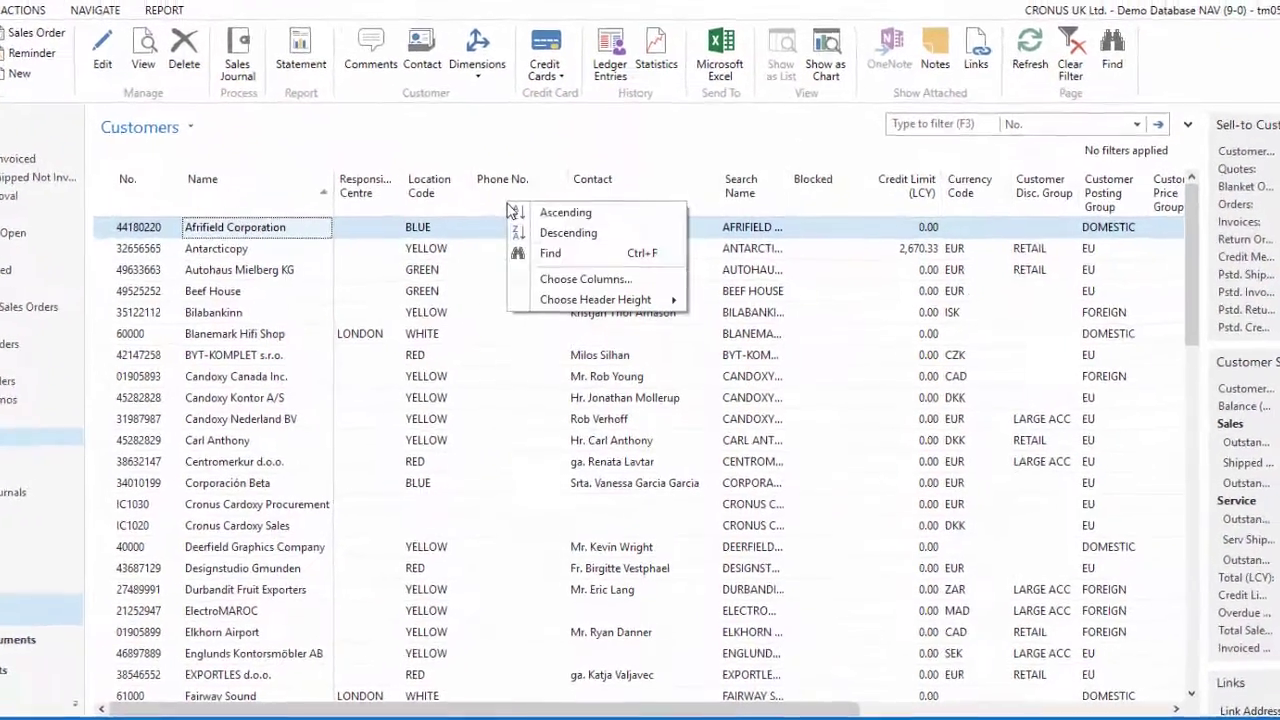
{"action": "left_click", "coordinate": [540, 273]}
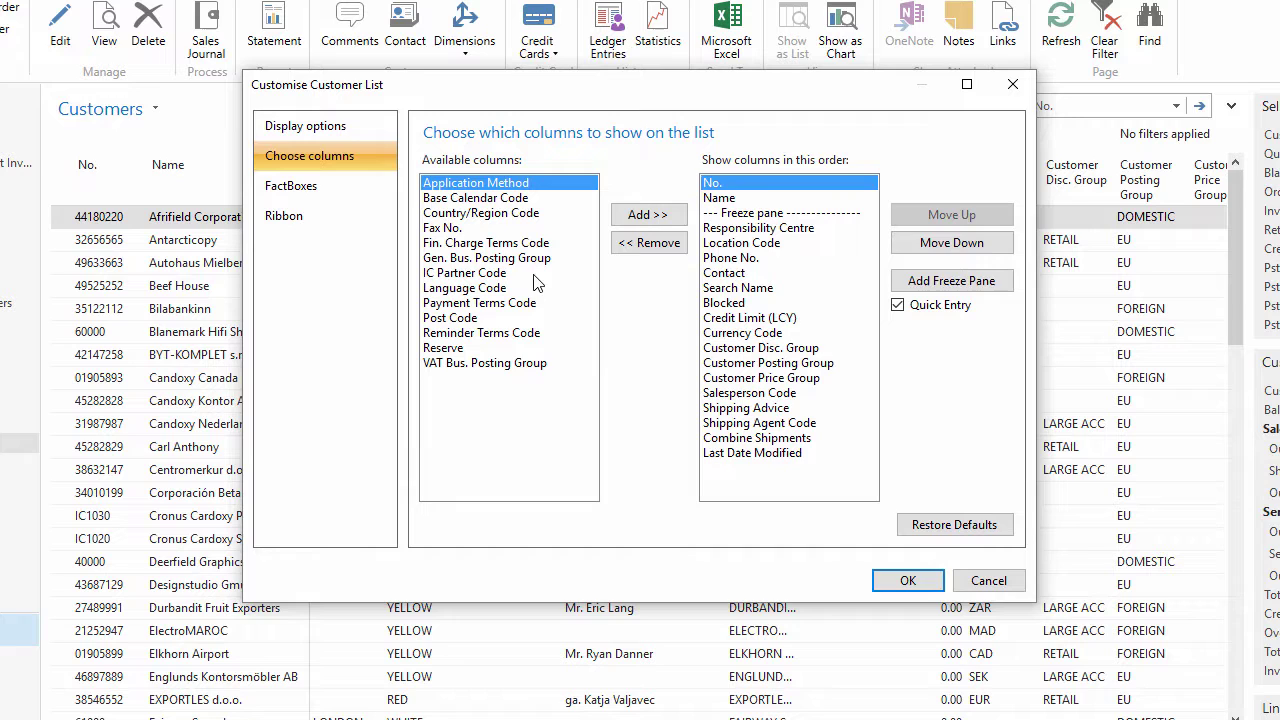
{"action": "left_click", "coordinate": [647, 245]}
{"action": "left_click", "coordinate": [648, 245]}
{"action": "left_click", "coordinate": [648, 245]}
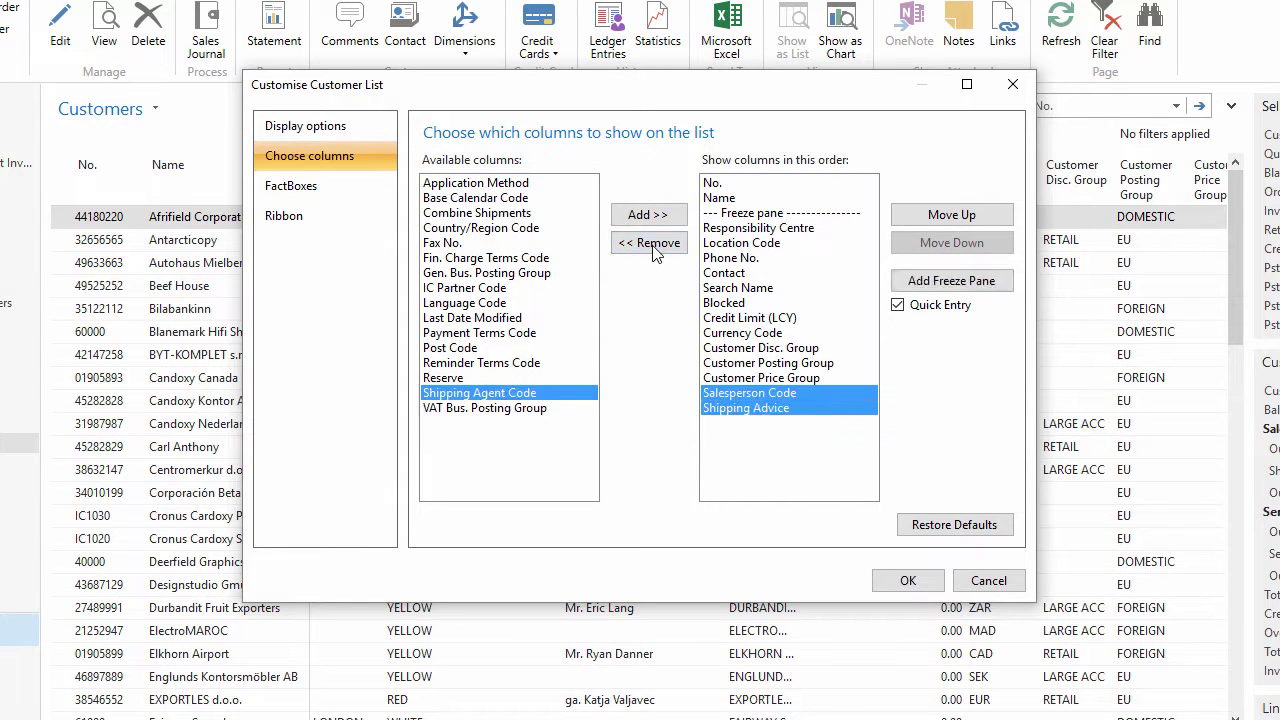
{"action": "left_click", "coordinate": [650, 246]}
{"action": "left_click", "coordinate": [650, 246]}
{"action": "left_click", "coordinate": [652, 247]}
{"action": "left_click", "coordinate": [653, 247]}
{"action": "left_click", "coordinate": [654, 248]}
{"action": "left_click", "coordinate": [652, 247]}
{"action": "left_click", "coordinate": [652, 247]}
{"action": "left_click", "coordinate": [652, 247]}
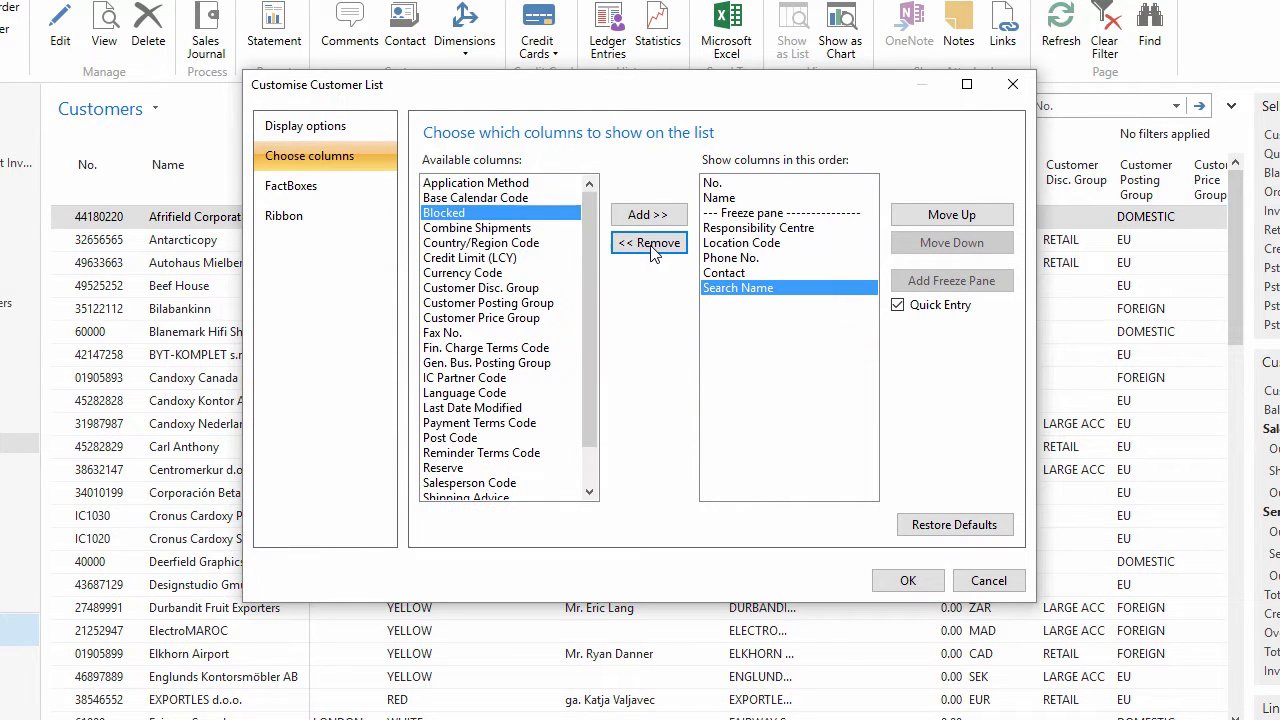
{"action": "left_click", "coordinate": [931, 585]}
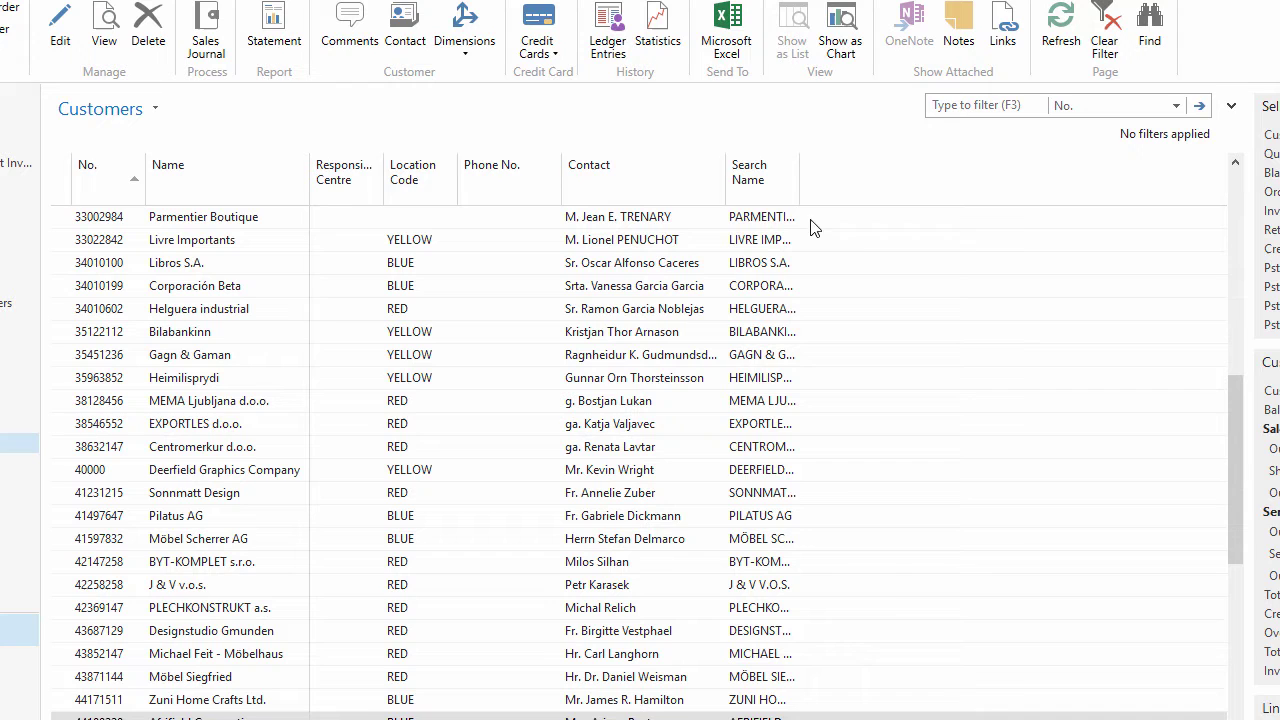
- Sort the seven-column list by Name, open its Word export as Customersv5, review it and close it
{"action": "left_click", "coordinate": [205, 172]}
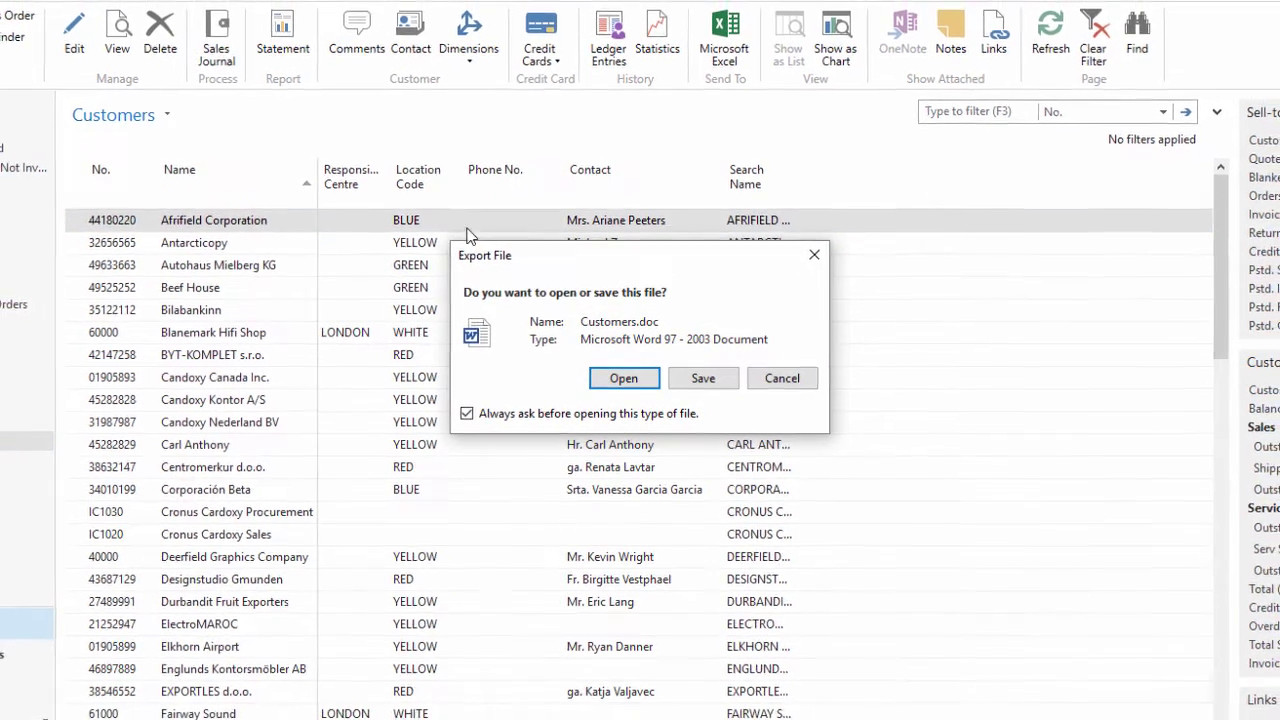
{"action": "left_click", "coordinate": [623, 378]}
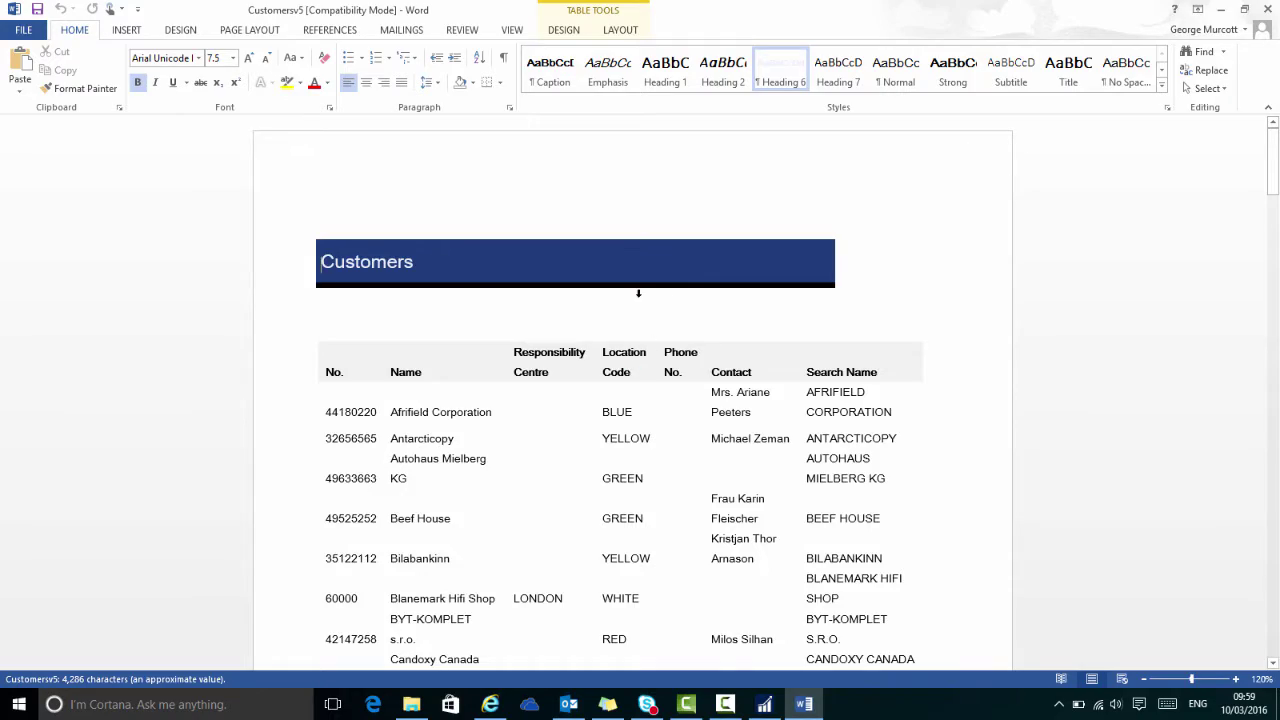
{"action": "scroll", "coordinate": [638, 293], "scroll_direction": "down", "scroll_amount": 3}
{"action": "scroll", "coordinate": [640, 297], "scroll_direction": "up", "scroll_amount": 3}
{"action": "key", "text": "alt+F4"}
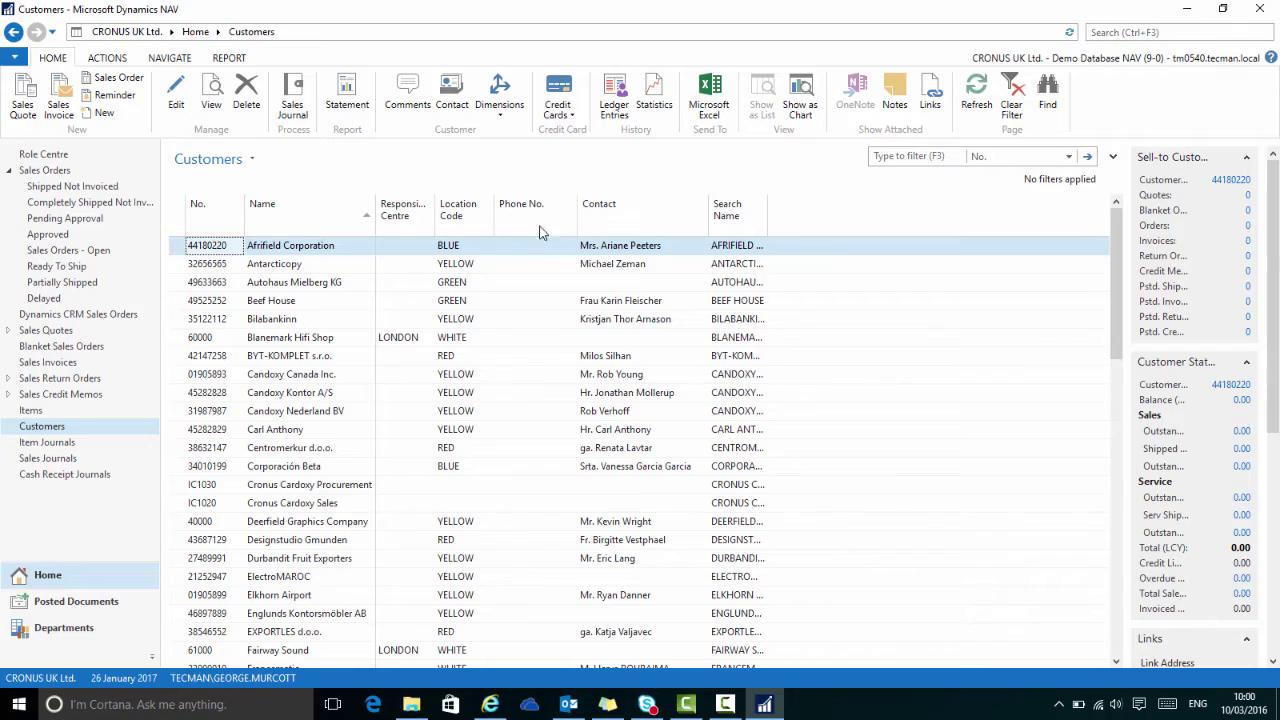
- Use Restore Defaults in Choose Columns to bring back the customer list's standard columns
{"action": "right_click", "coordinate": [544, 225]}
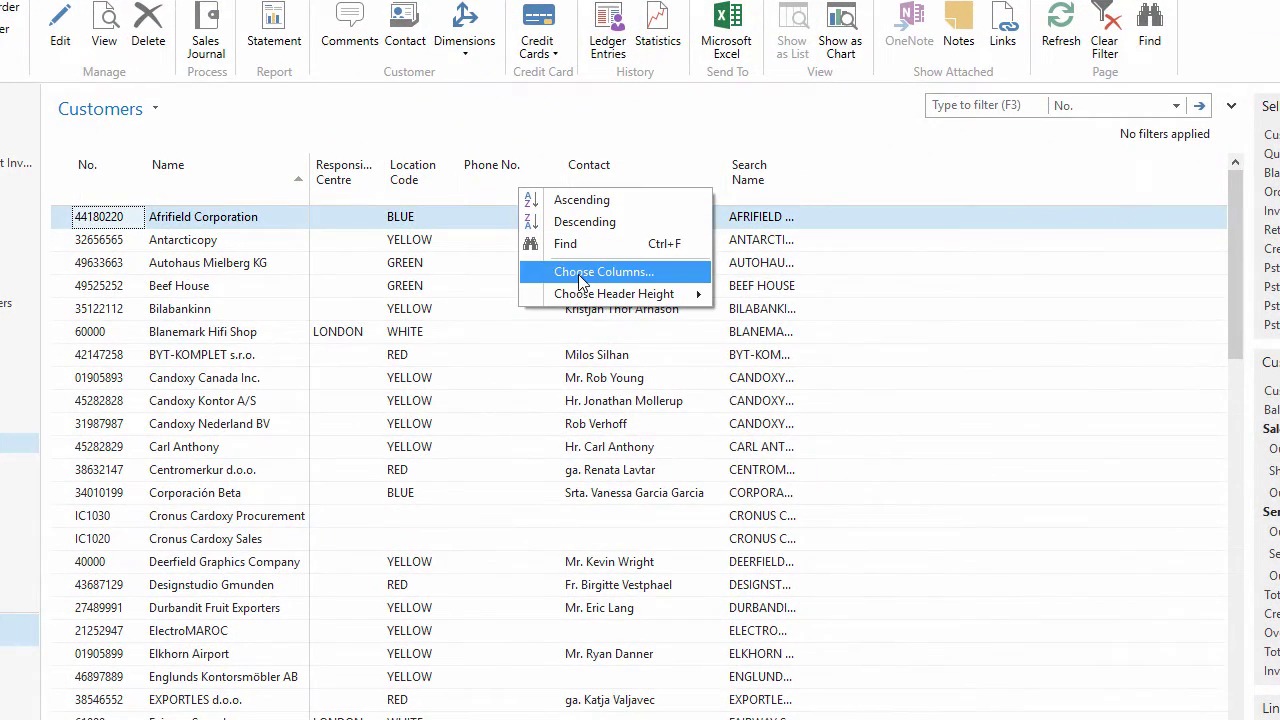
{"action": "left_click", "coordinate": [626, 277]}
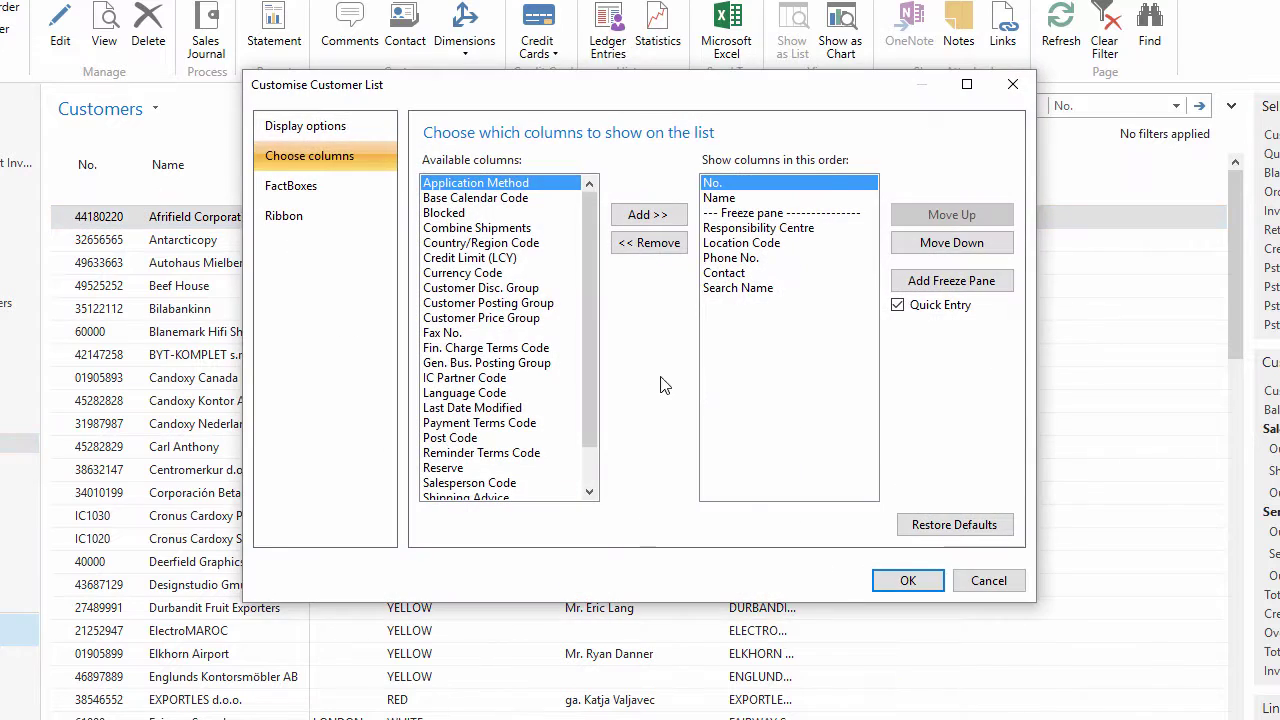
{"action": "left_click", "coordinate": [946, 530]}
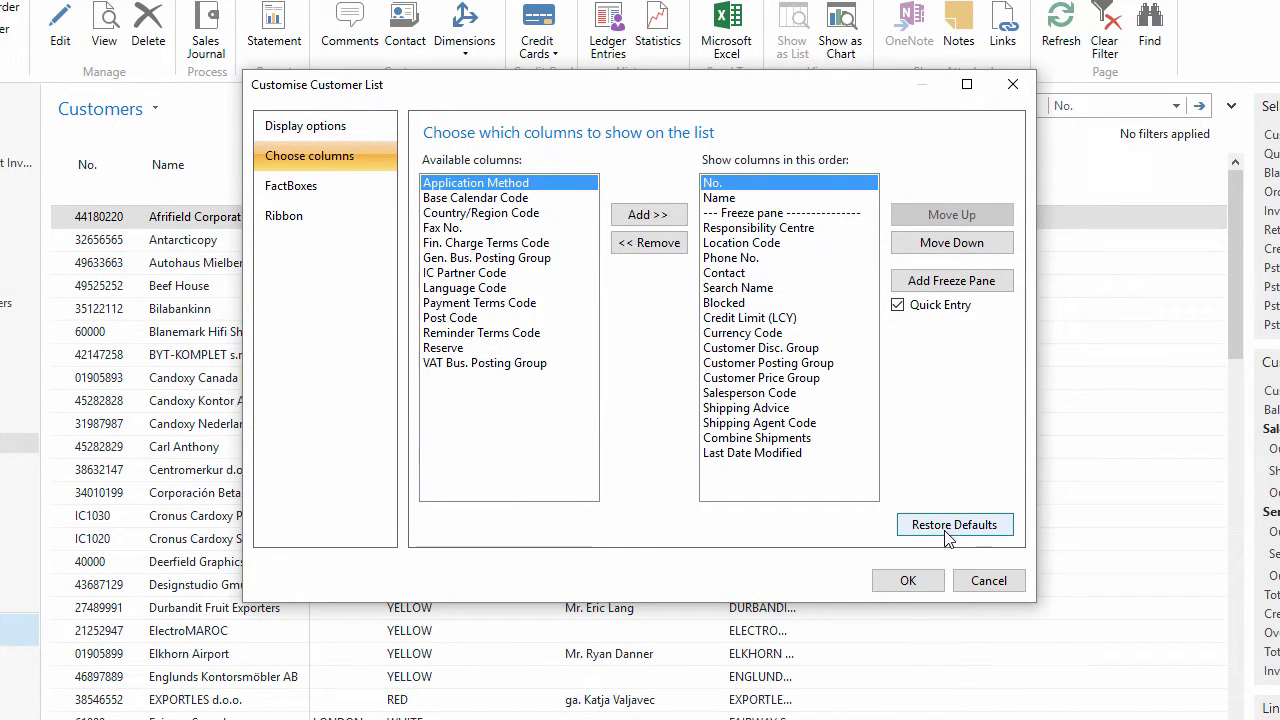
{"action": "left_click", "coordinate": [907, 583]}
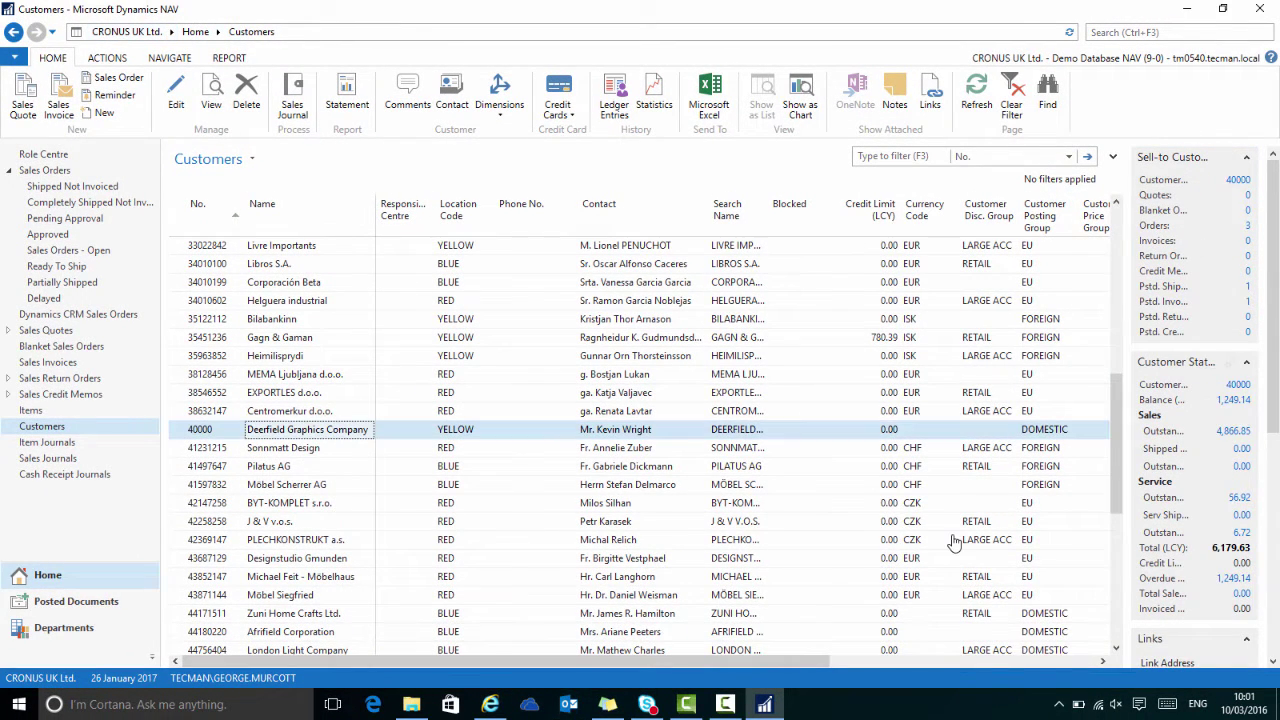
- Open customer 40000's card, collapsing Payments and expanding Shipping
{"action": "double_click", "coordinate": [180, 432]}
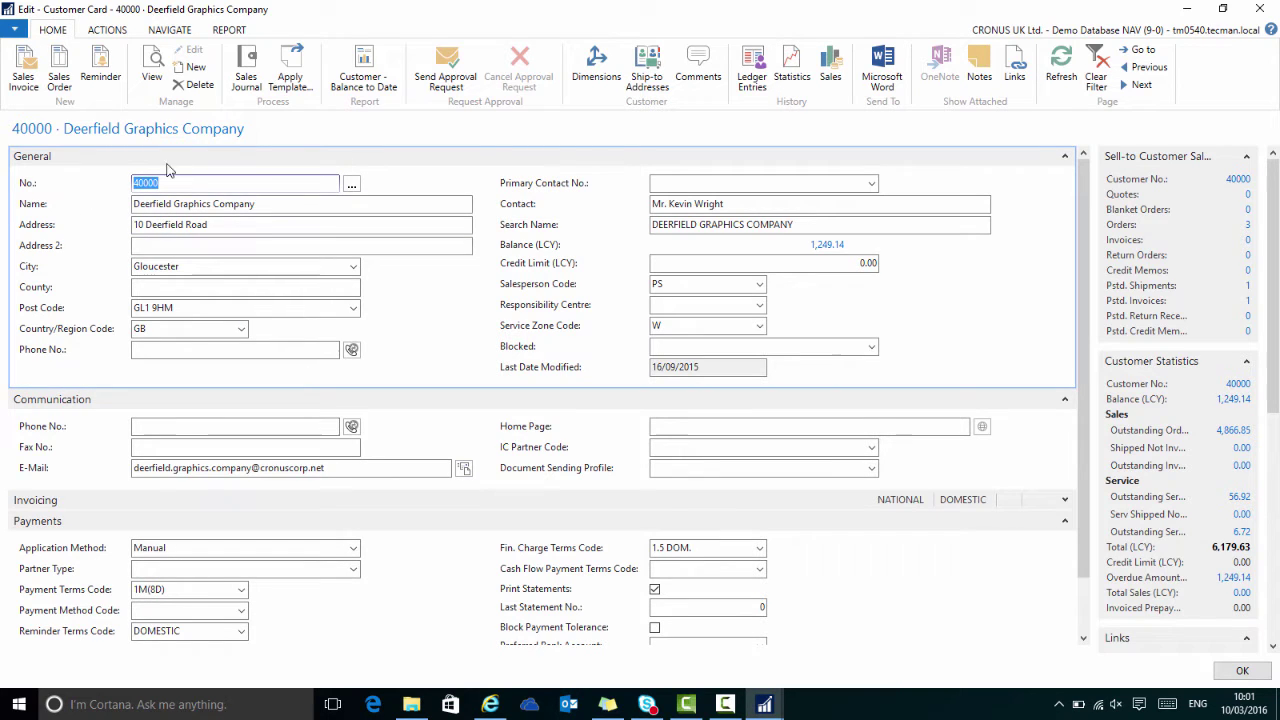
{"action": "left_click", "coordinate": [1064, 521]}
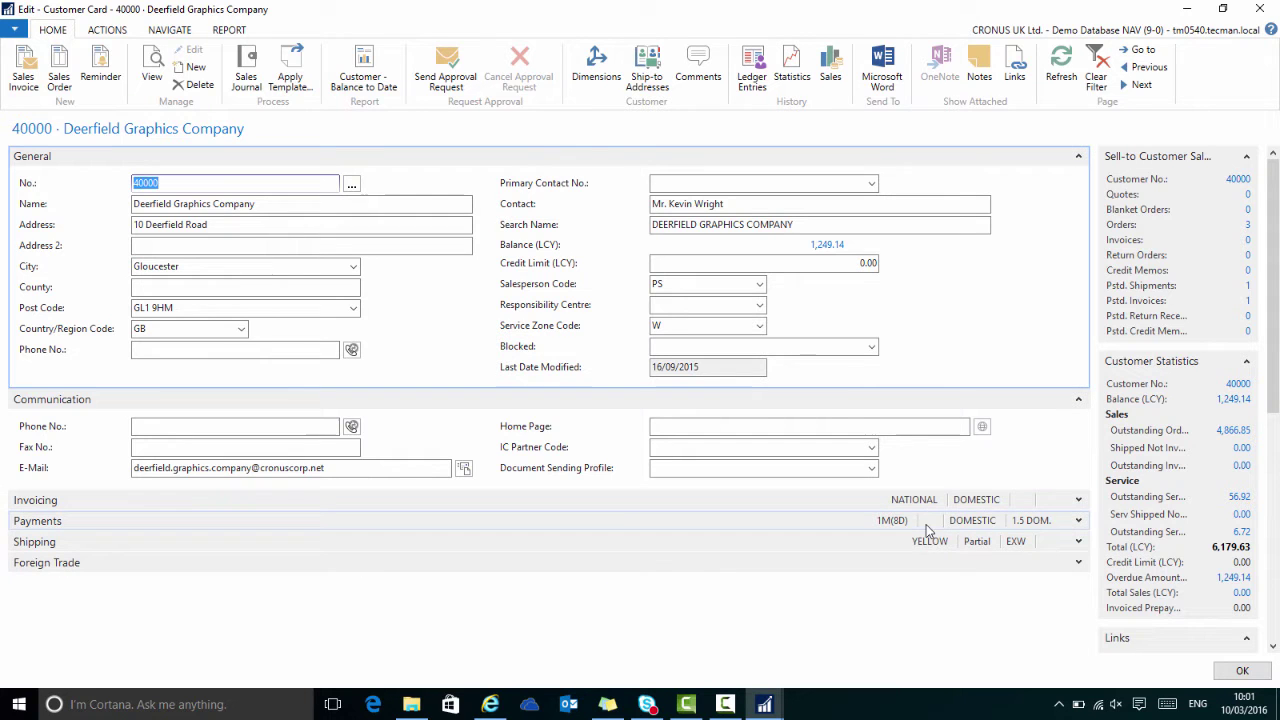
{"action": "left_click", "coordinate": [1078, 541]}
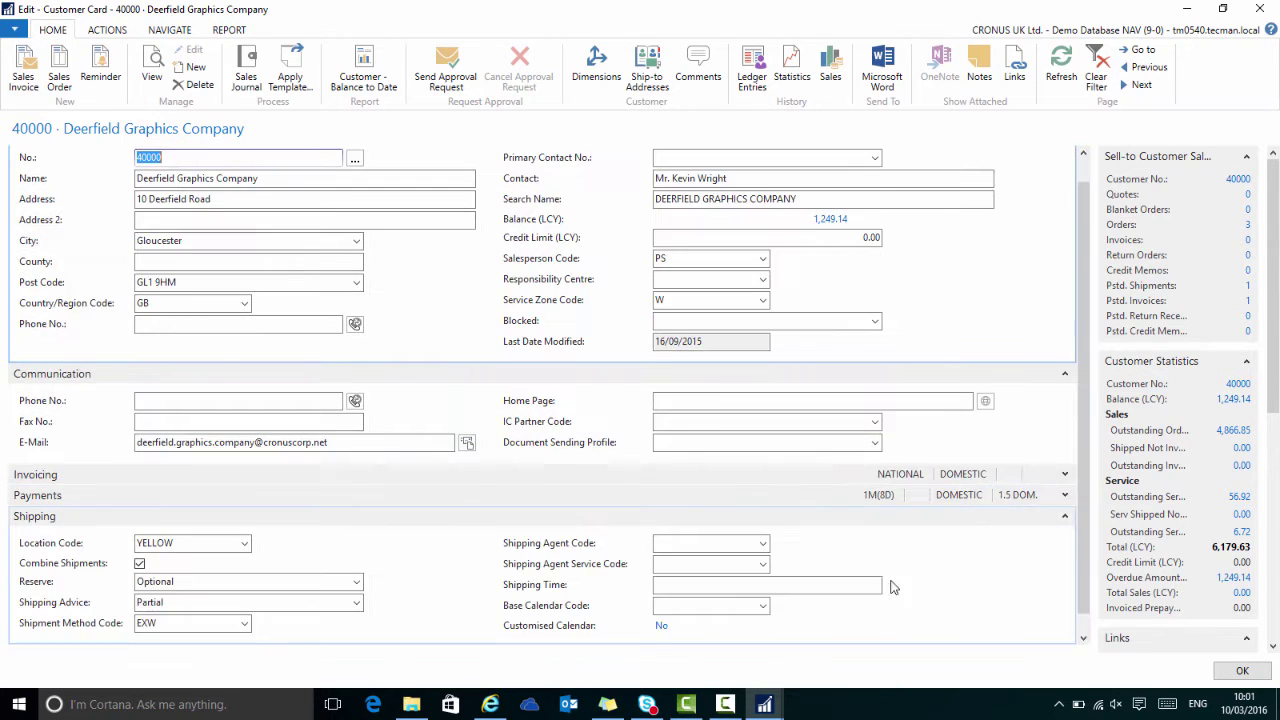
{"action": "scroll", "coordinate": [893, 588], "scroll_direction": "up", "scroll_amount": 1}
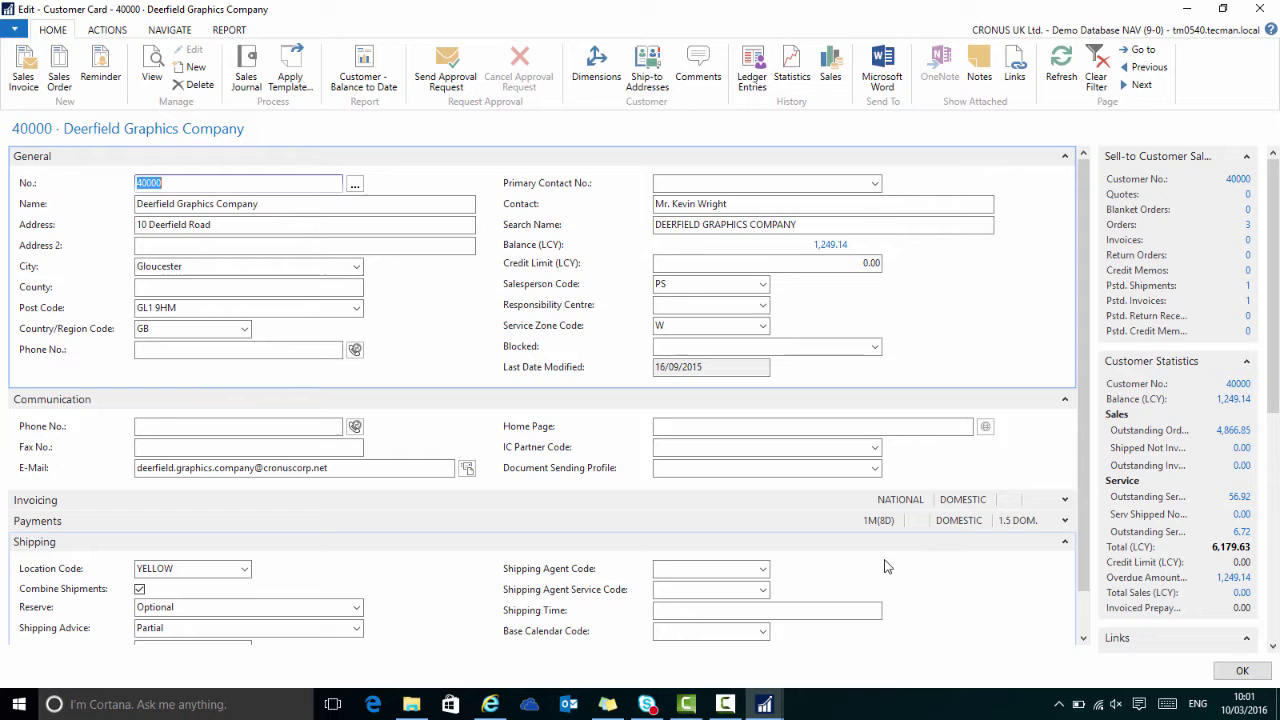
- Export the Deerfield Graphics Company card to Microsoft Word and open the document
{"action": "left_click", "coordinate": [15, 35]}
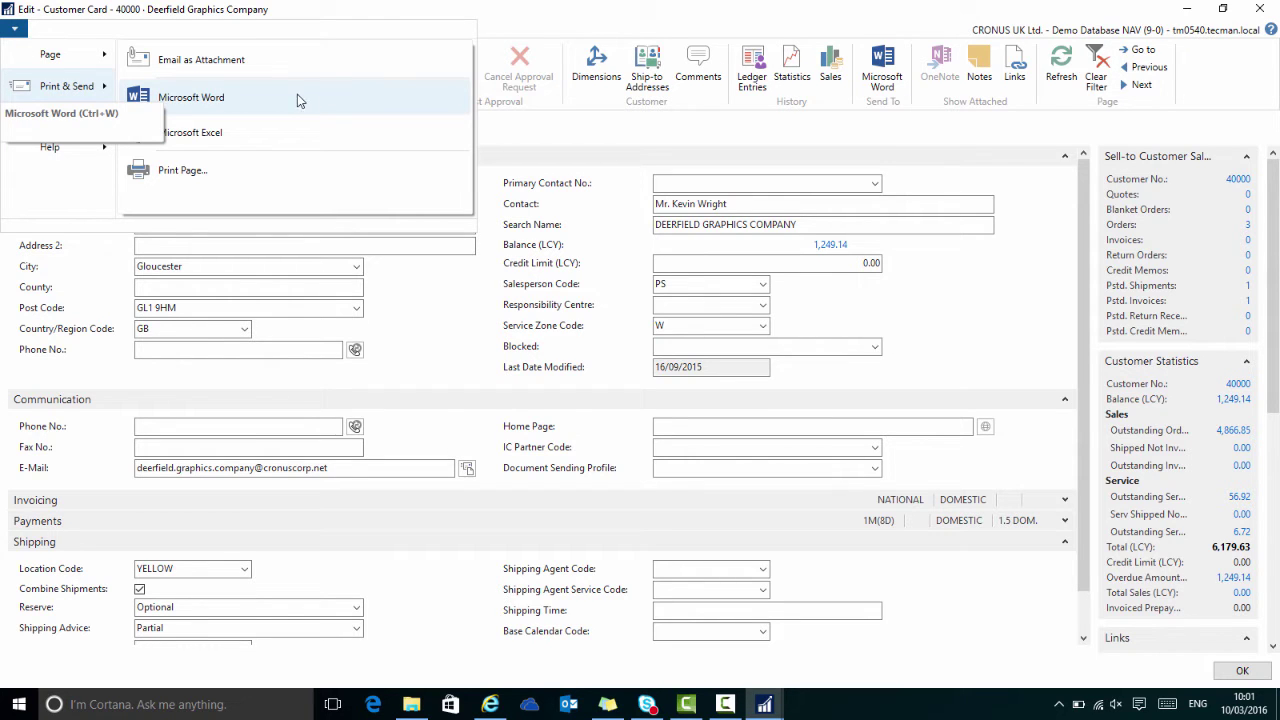
{"action": "left_click", "coordinate": [428, 103]}
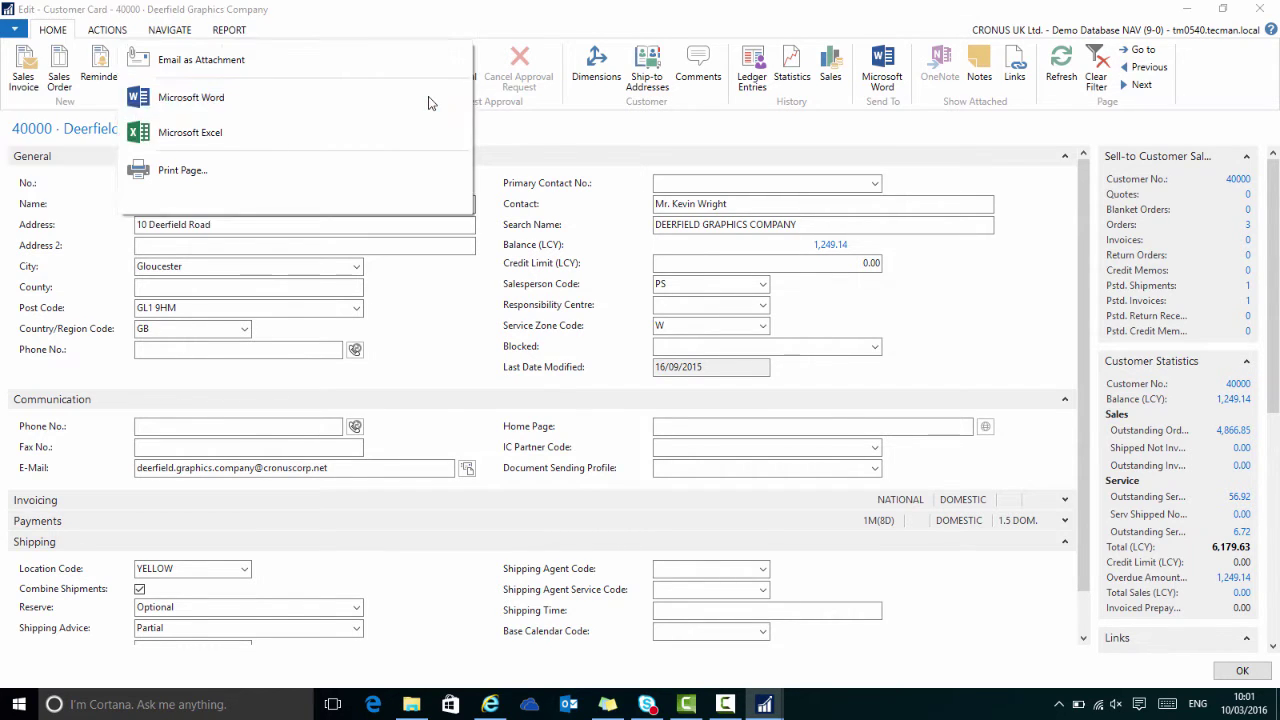
{"action": "left_click", "coordinate": [662, 376]}
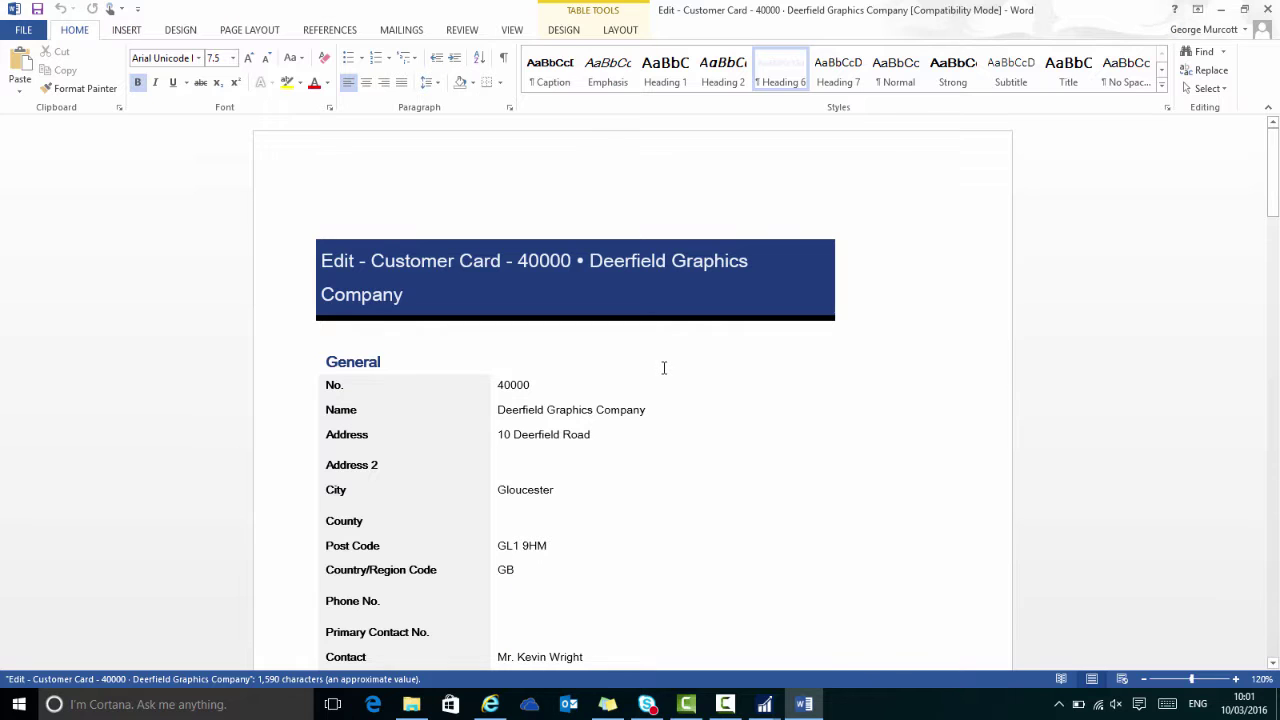
- Scroll through the three-page customer card export from General down to Foreign Trade
{"action": "scroll", "coordinate": [660, 368], "scroll_direction": "down", "scroll_amount": 5}
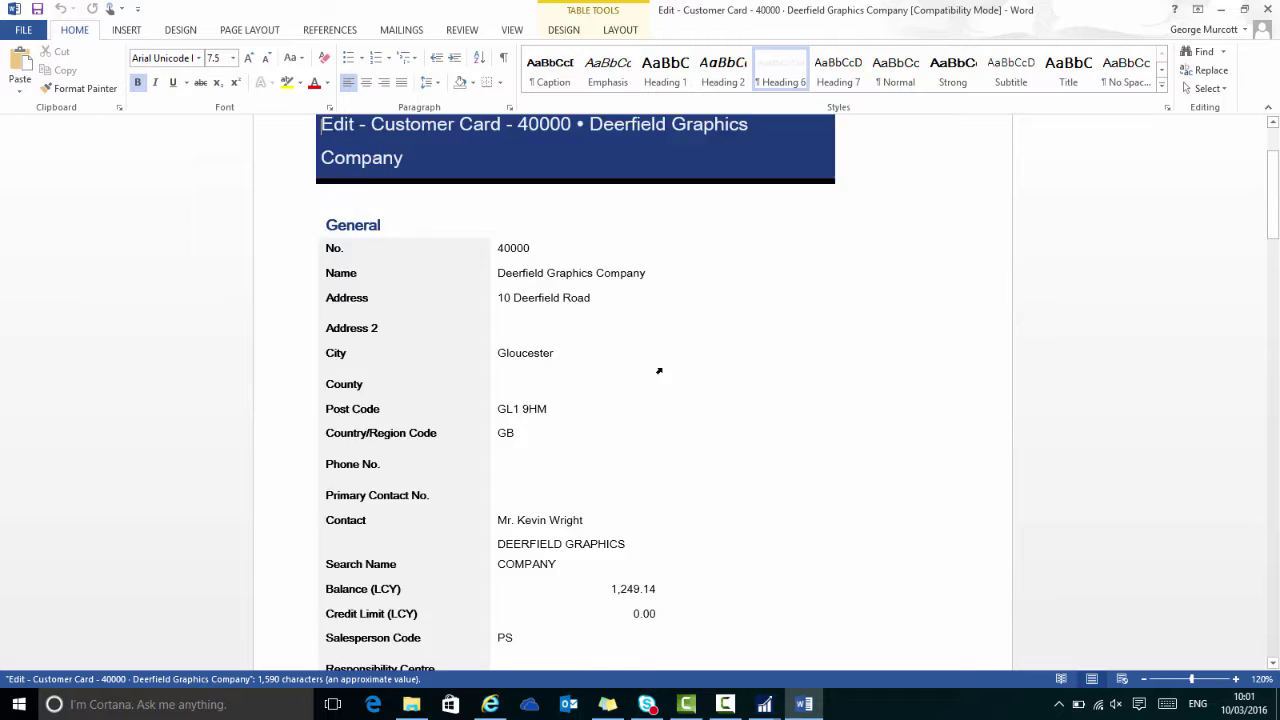
{"action": "scroll", "coordinate": [653, 366], "scroll_direction": "down", "scroll_amount": 14}
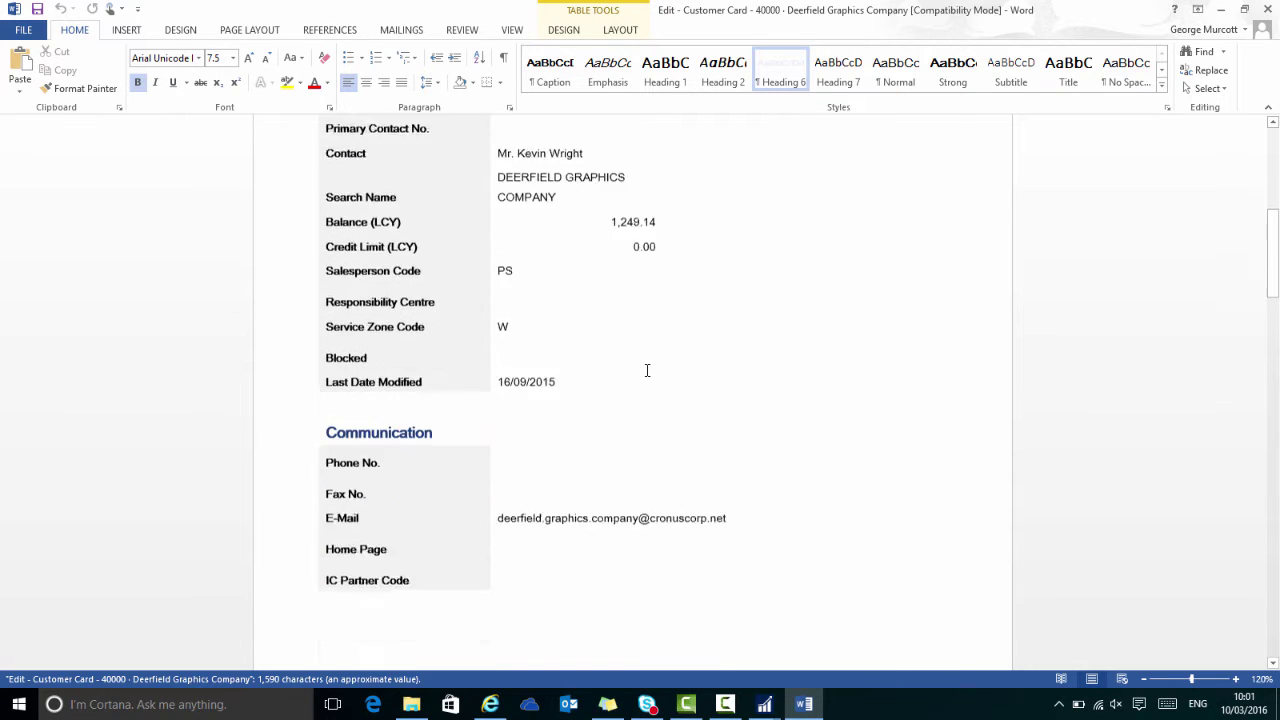
{"action": "scroll", "coordinate": [505, 316], "scroll_direction": "down", "scroll_amount": 13}
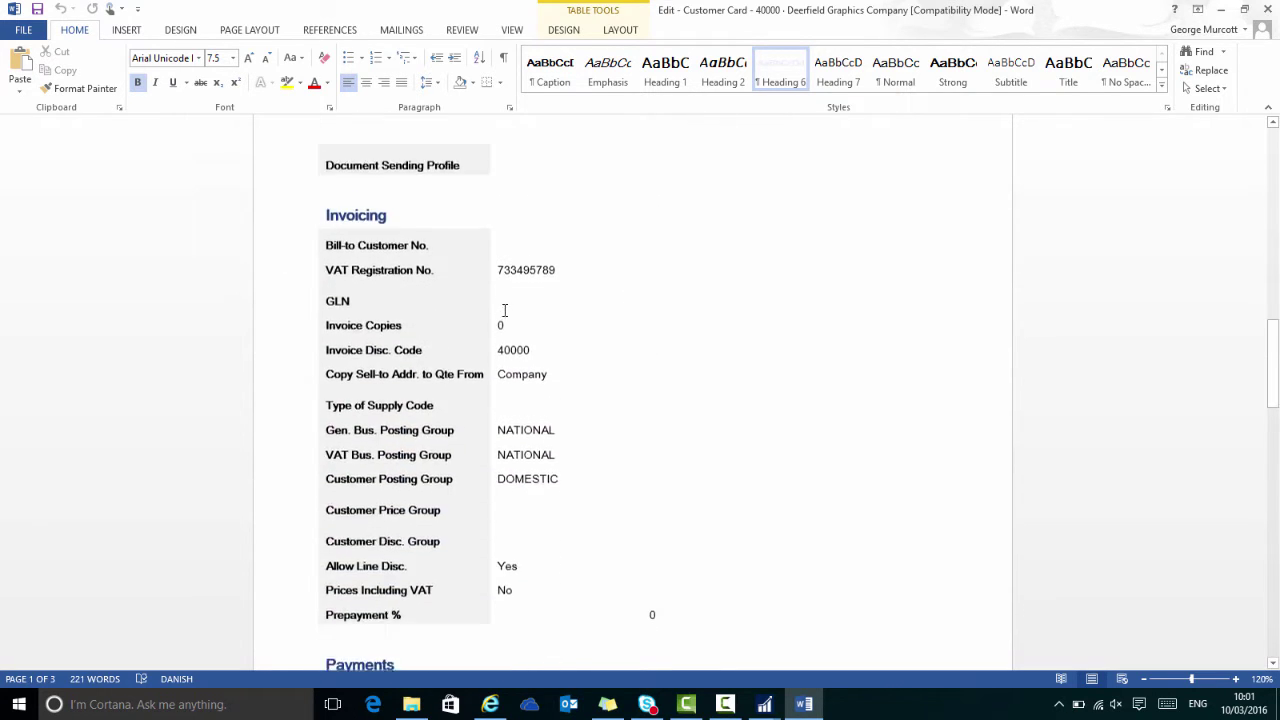
{"action": "scroll", "coordinate": [505, 312], "scroll_direction": "down", "scroll_amount": 9}
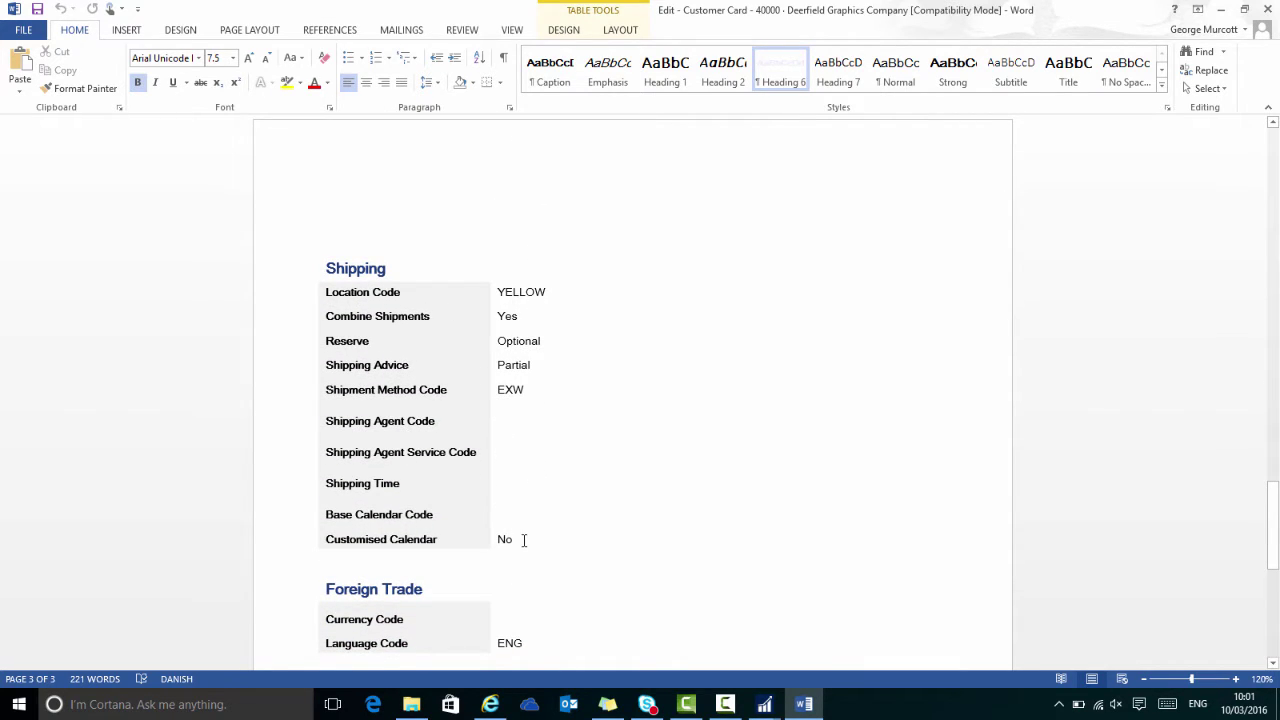
{"action": "scroll", "coordinate": [520, 520], "scroll_direction": "down", "scroll_amount": 11}
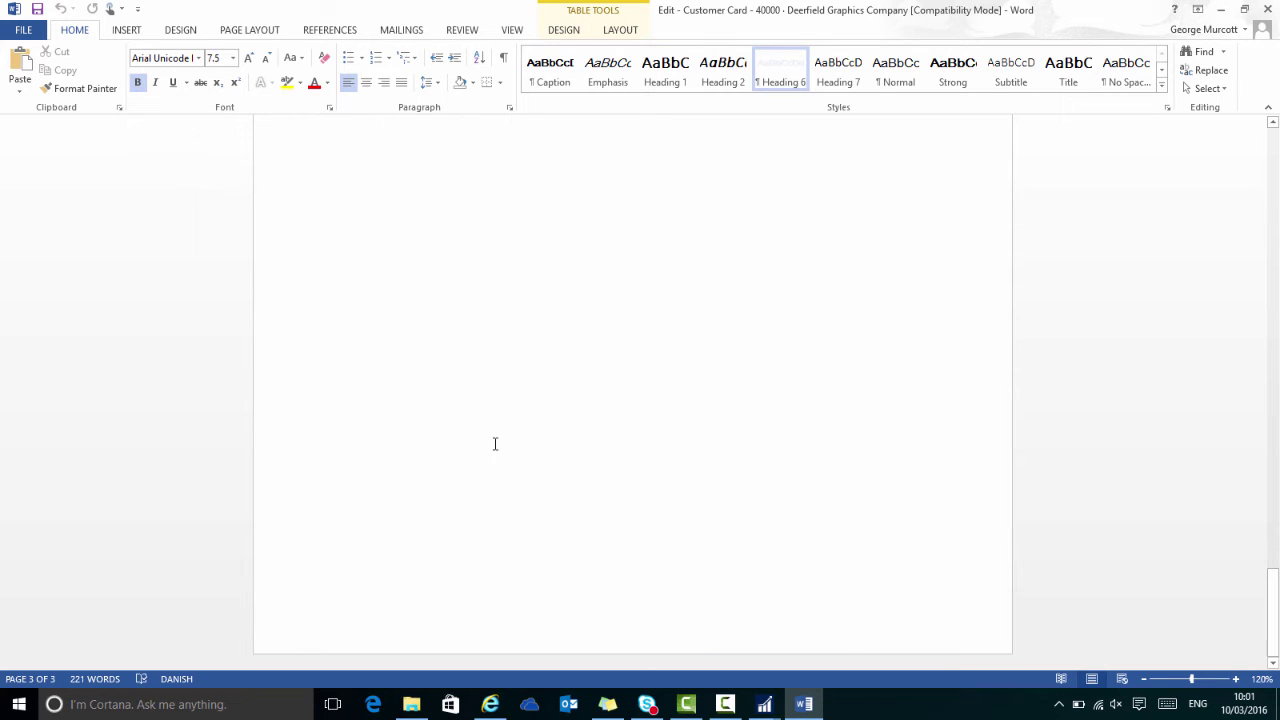
{"action": "scroll", "coordinate": [495, 444], "scroll_direction": "up", "scroll_amount": 20}
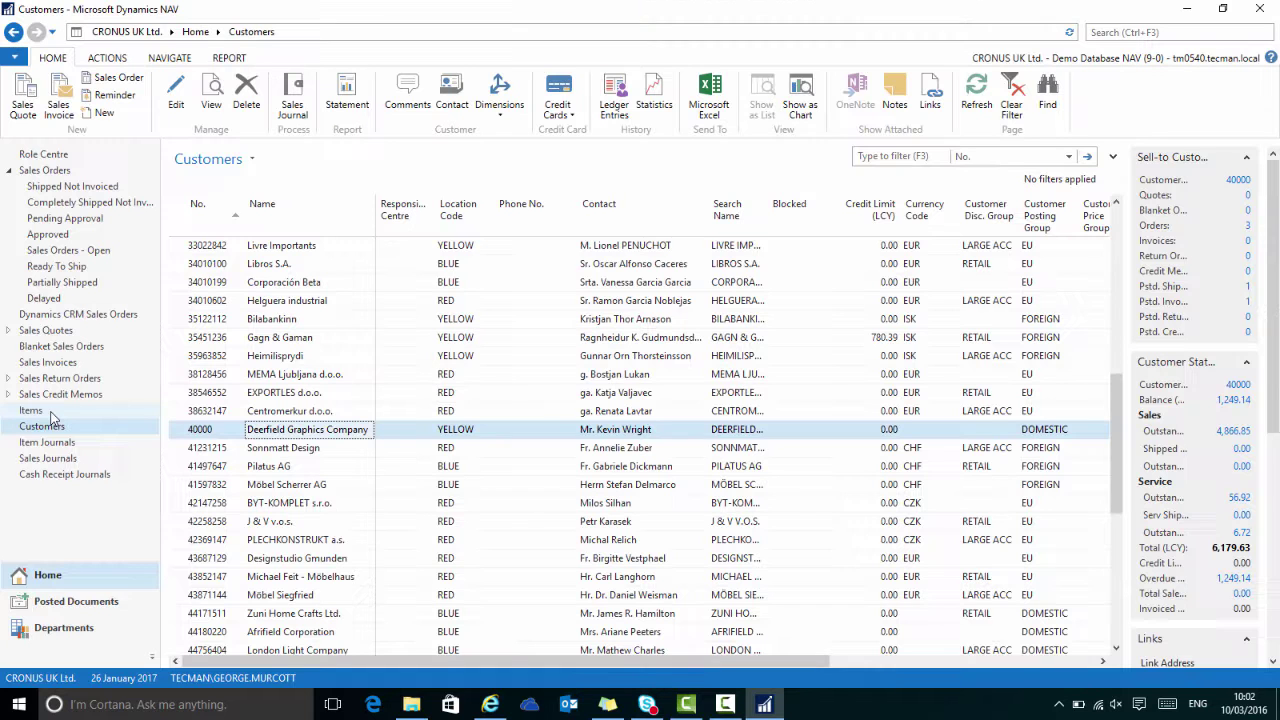
- Show the Items list sorted by Description and open its Word export, Items.doc
{"action": "left_click", "coordinate": [49, 411]}
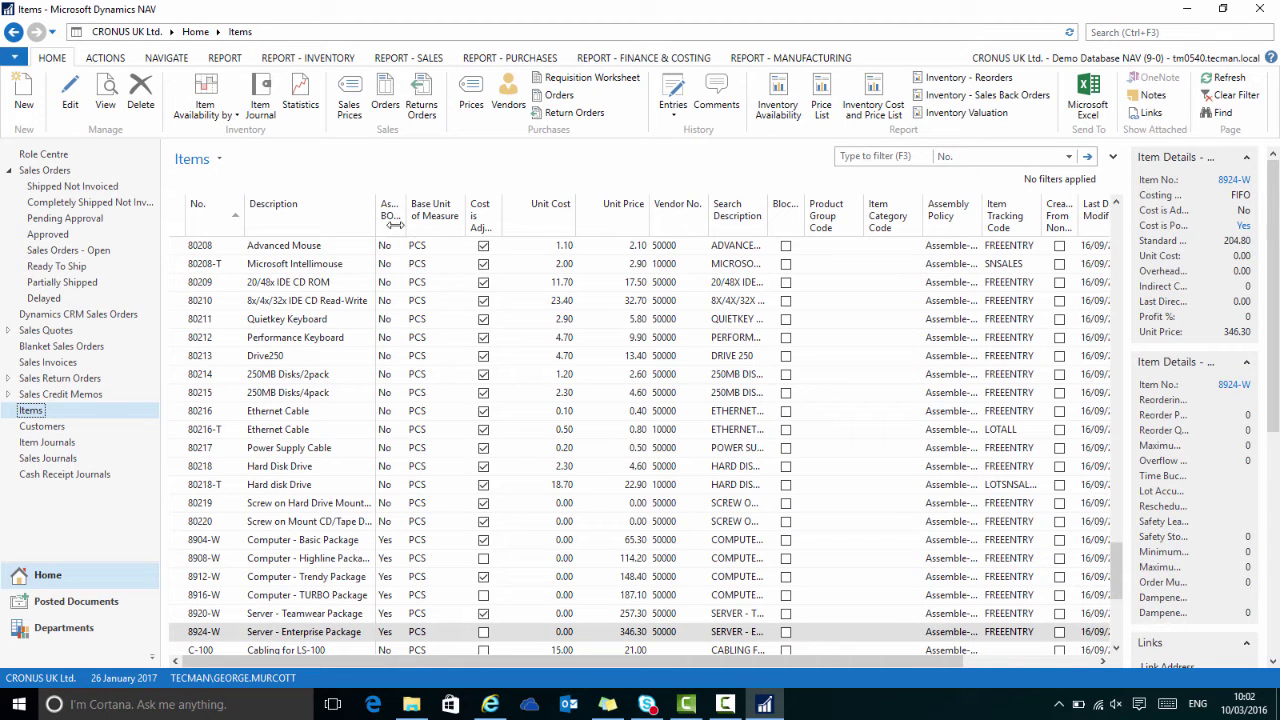
{"action": "left_click", "coordinate": [313, 213]}
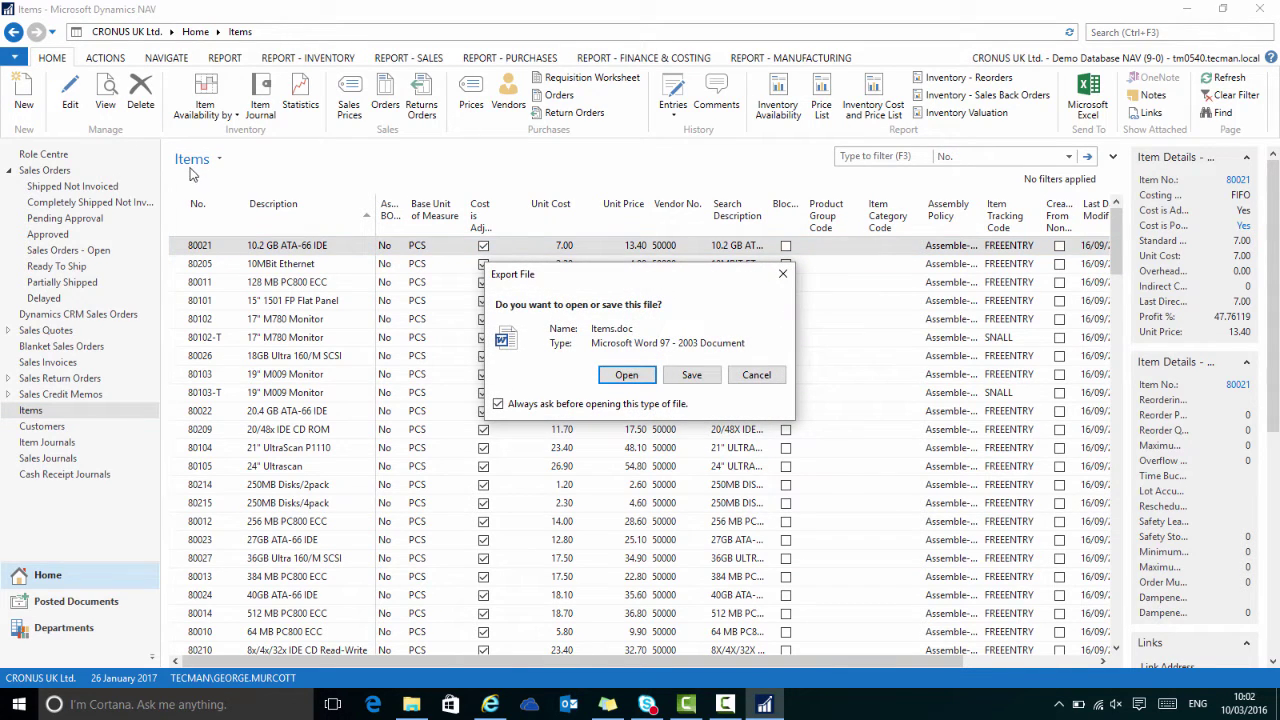
{"action": "left_click", "coordinate": [625, 376]}
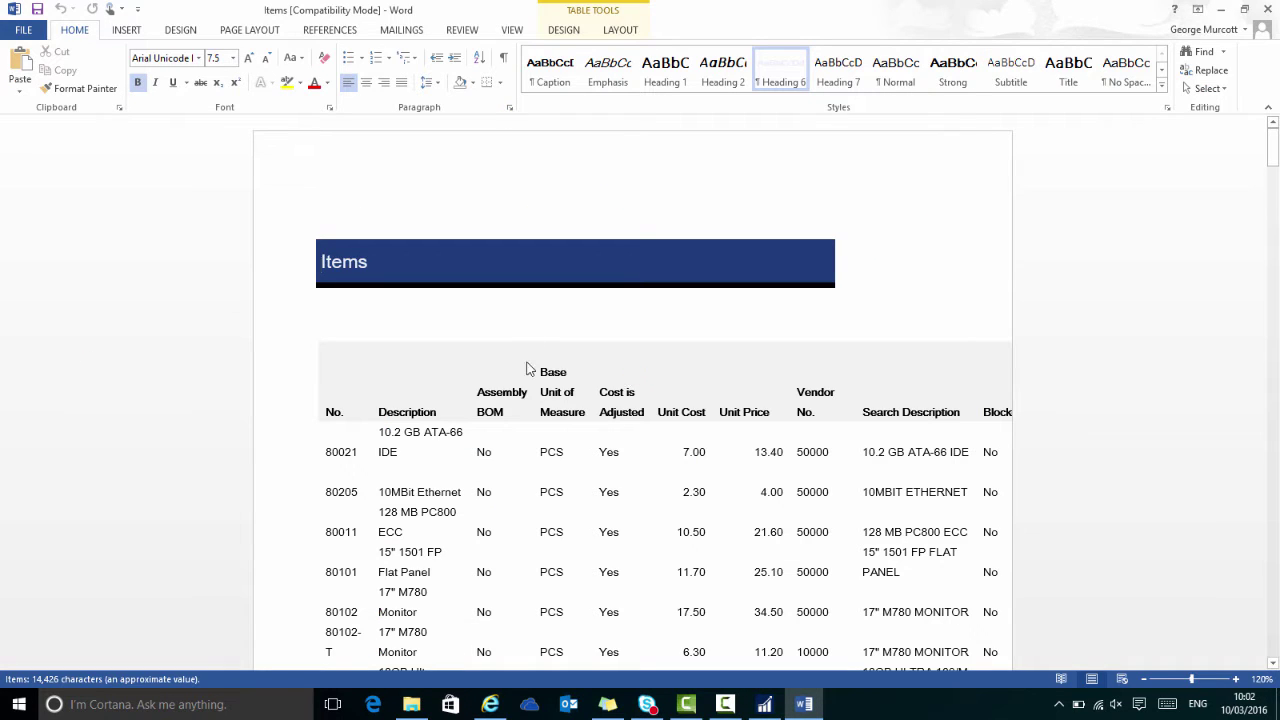
- Return to the top of the exported Items document and close it in Word
{"action": "scroll", "coordinate": [964, 296], "scroll_direction": "down", "scroll_amount": 2}
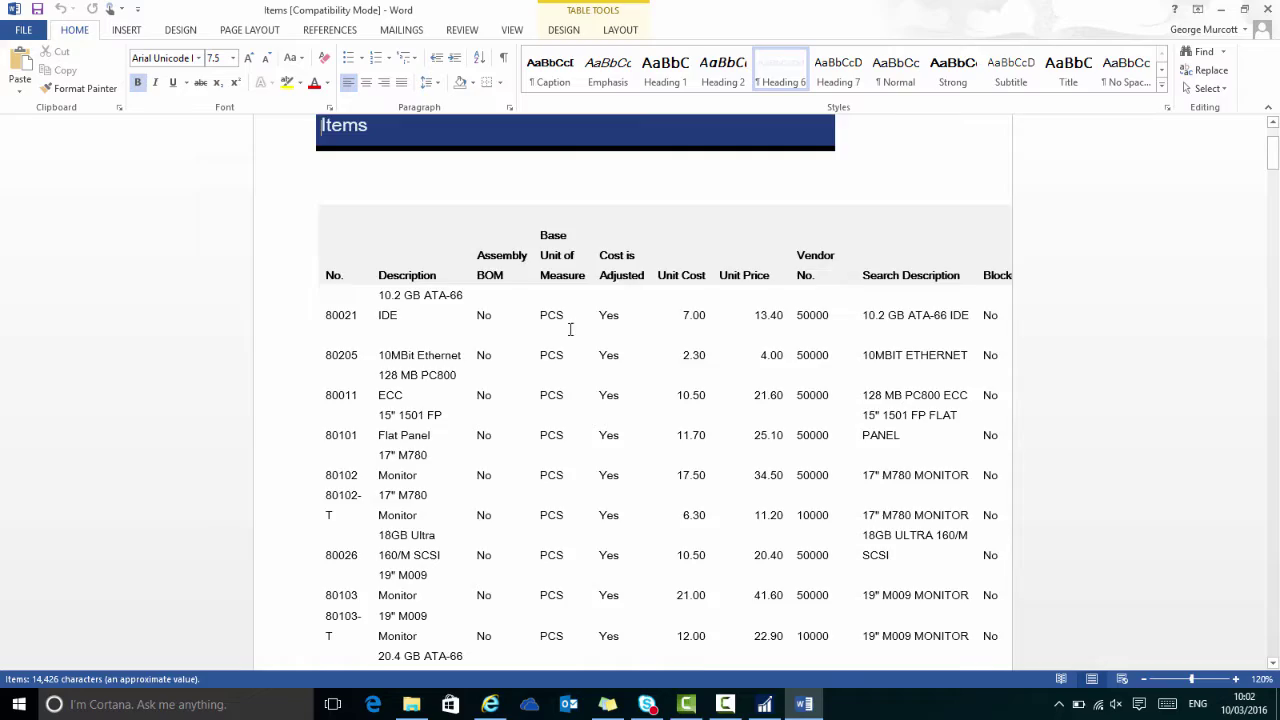
{"action": "scroll", "coordinate": [570, 329], "scroll_direction": "down", "scroll_amount": 10}
{"action": "key", "text": "ctrl+Home"}
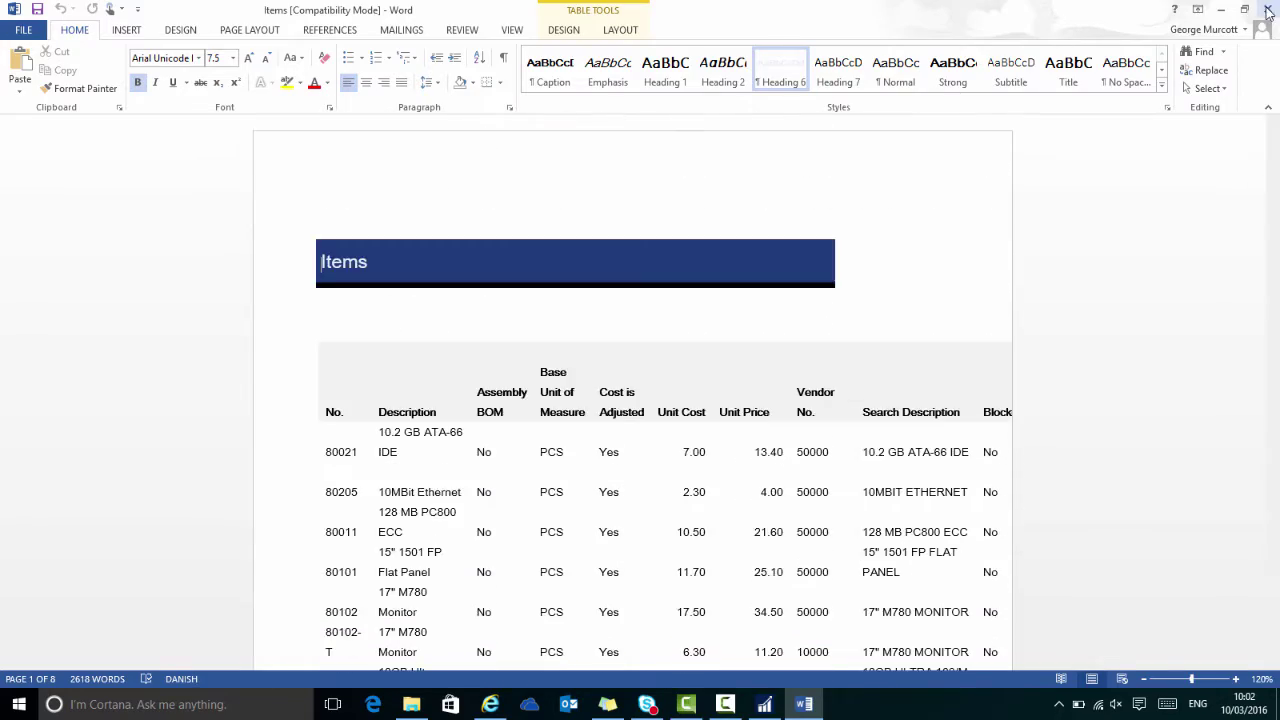
{"action": "left_click", "coordinate": [1268, 10]}
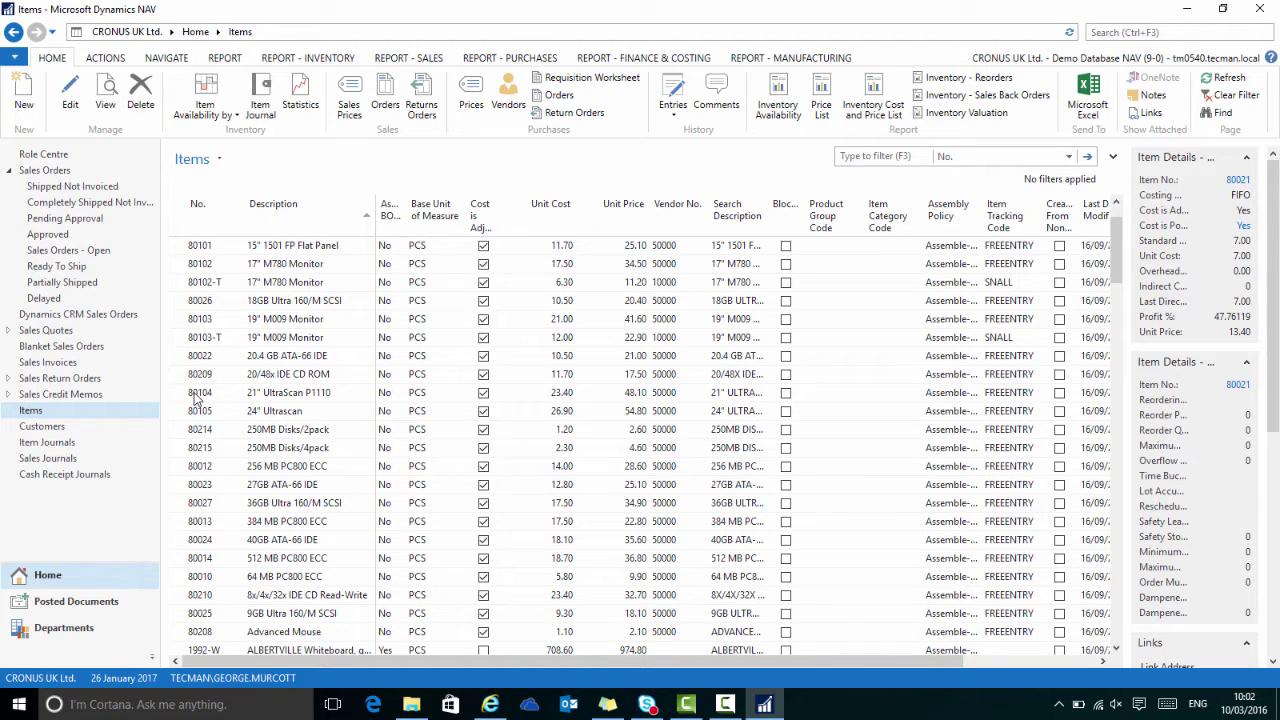
- Filter the item list to numbers matching 8* and open Choose Columns from the Unit Cost header
{"action": "left_click", "coordinate": [852, 158]}
{"action": "key", "text": "Return"}
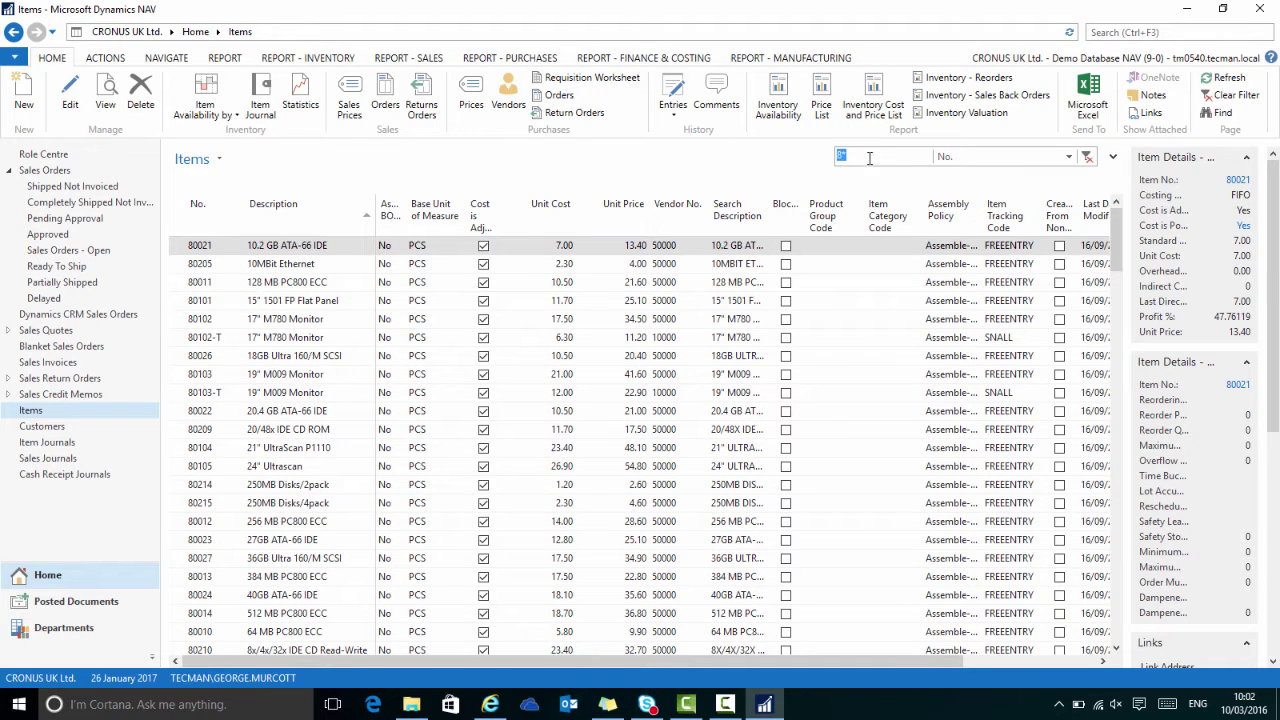
{"action": "scroll", "coordinate": [272, 262], "scroll_direction": "down", "scroll_amount": 10}
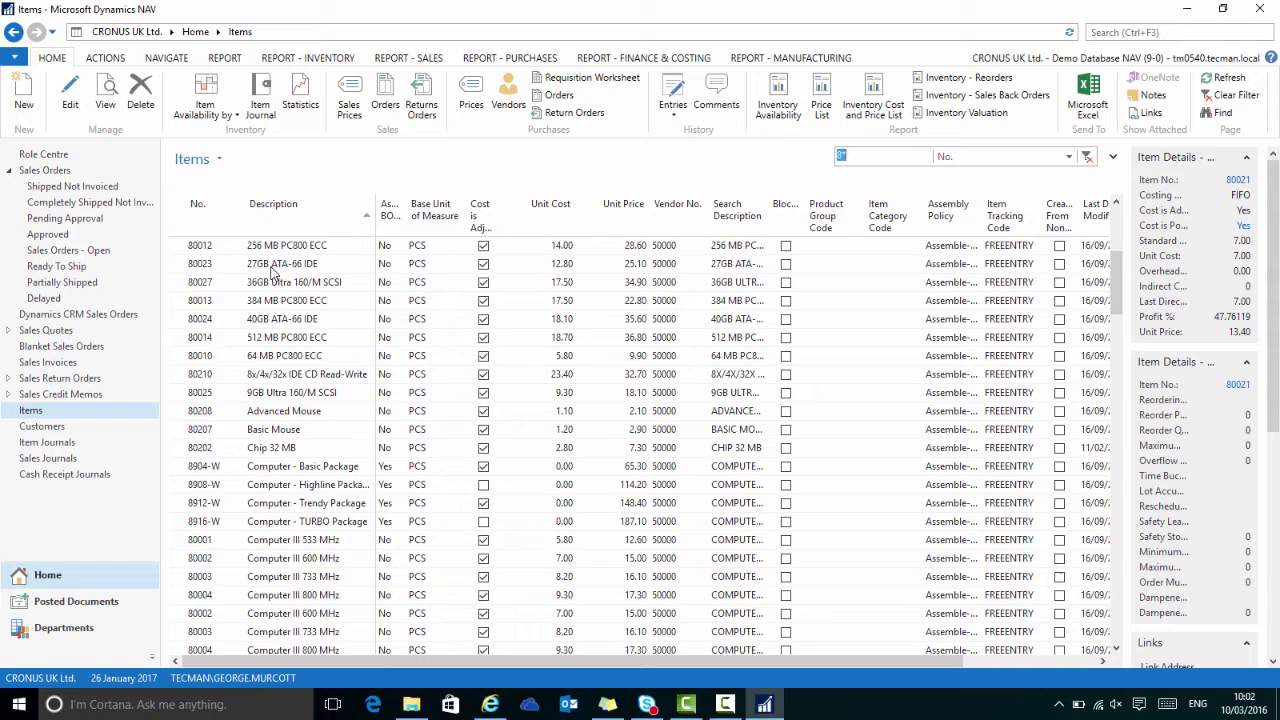
{"action": "scroll", "coordinate": [400, 250], "scroll_direction": "up", "scroll_amount": 10}
{"action": "right_click", "coordinate": [542, 222]}
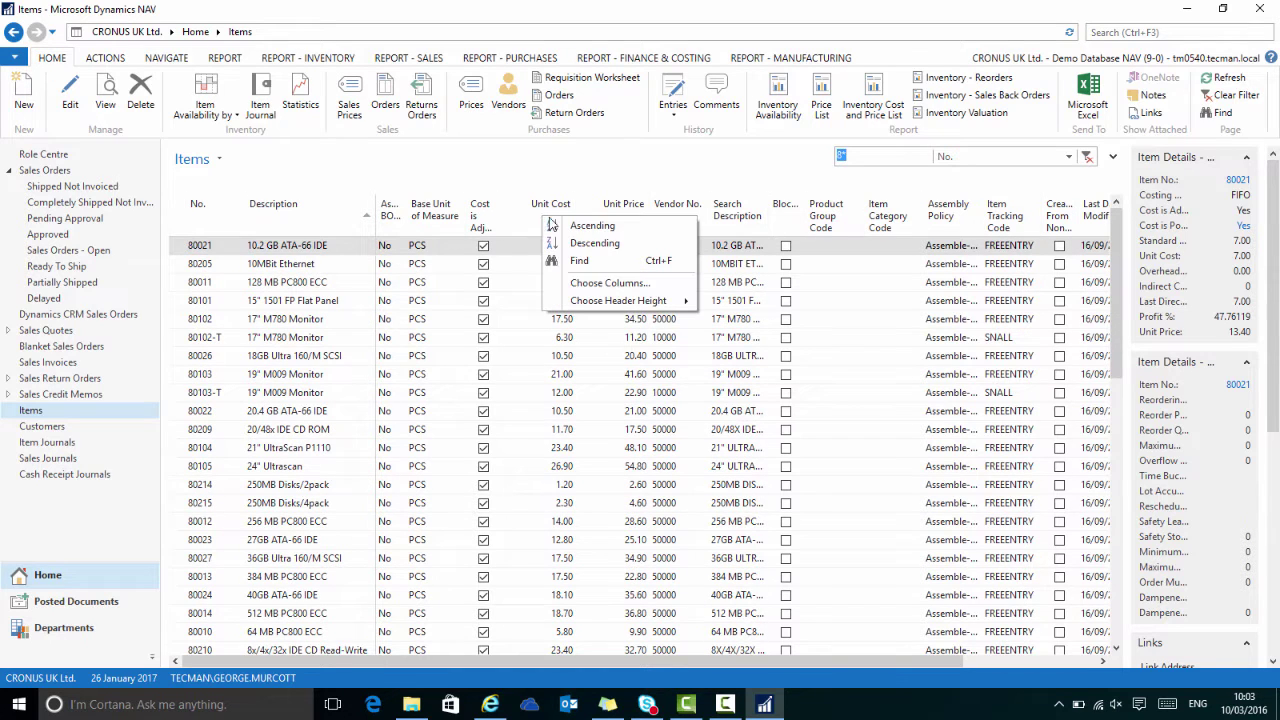
{"action": "left_click", "coordinate": [594, 285]}
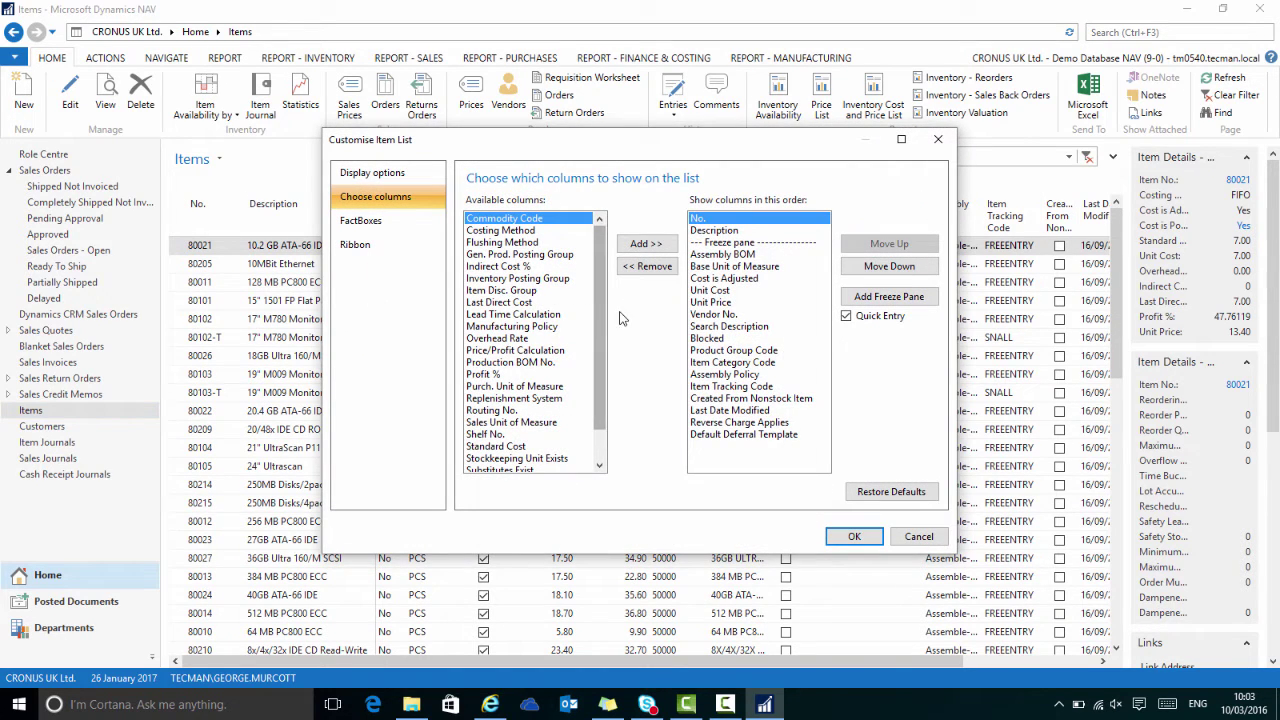
- Remove Blocked, Default Deferral Template, Reverse Charge Applies, Last Date Modified and other trailing columns, then confirm
{"action": "left_click", "coordinate": [706, 338]}
{"action": "left_click", "coordinate": [647, 266]}
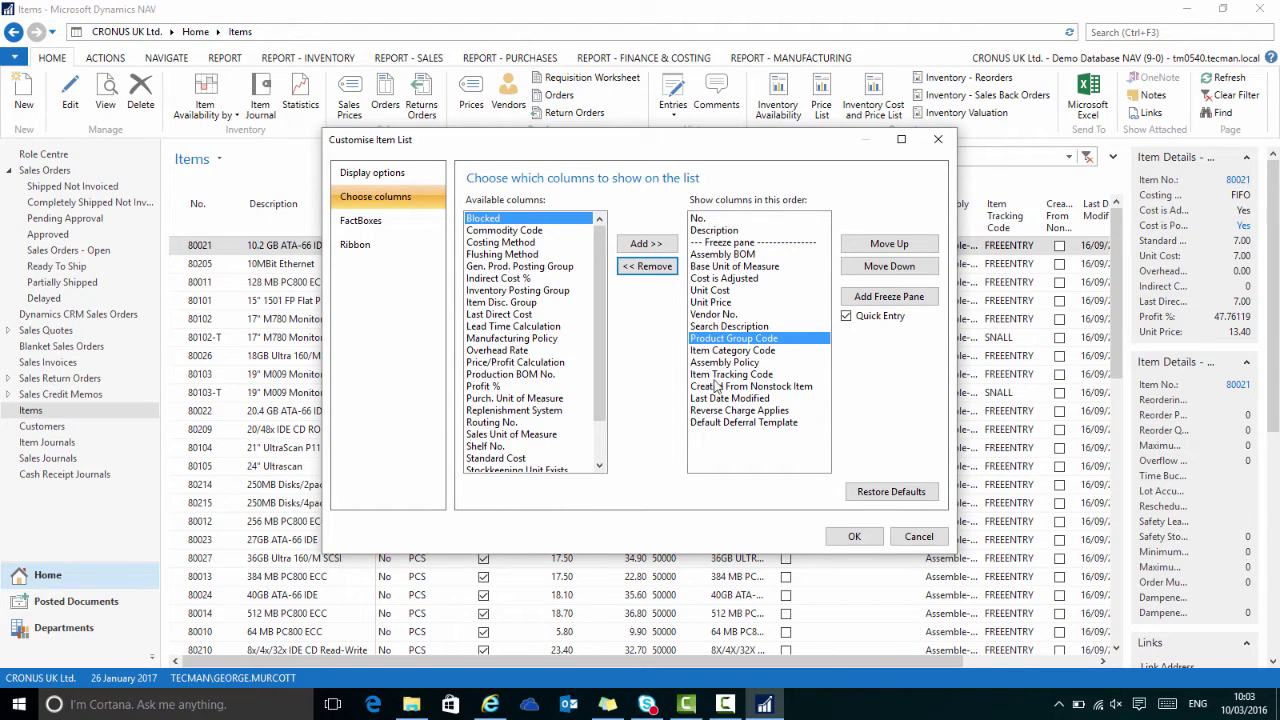
{"action": "left_click", "coordinate": [717, 422]}
{"action": "left_click", "coordinate": [652, 267]}
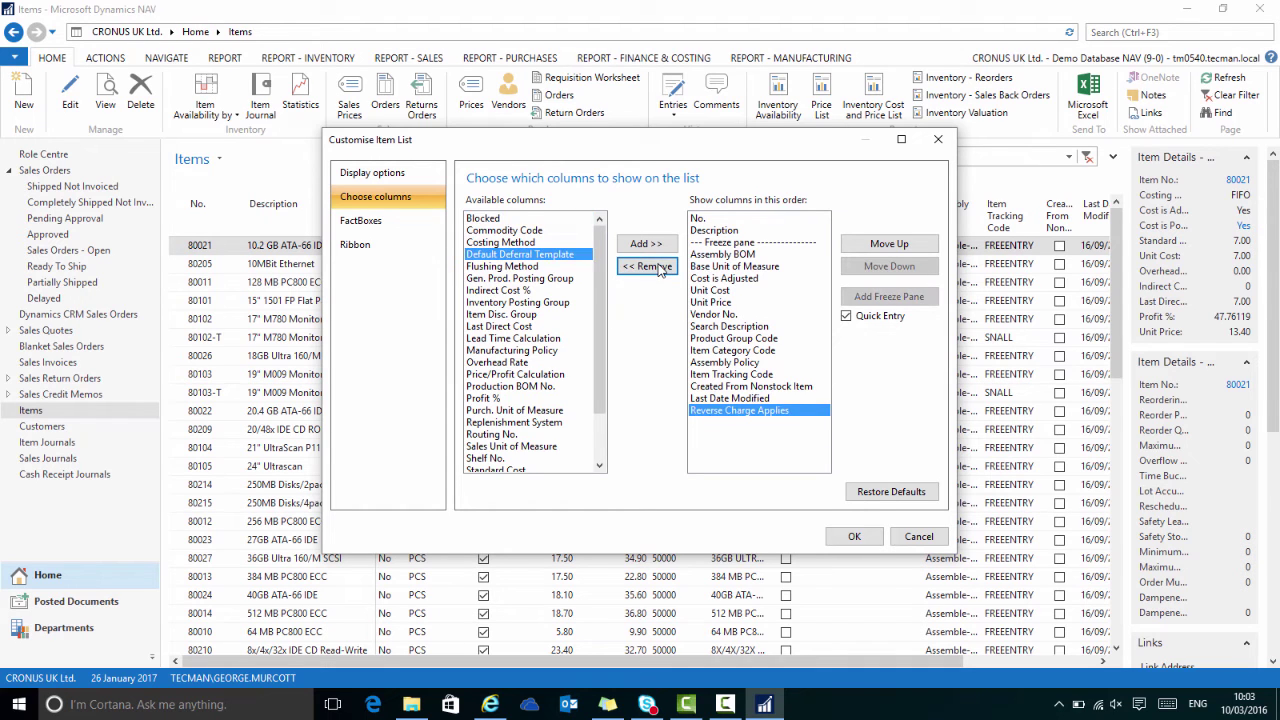
{"action": "left_click", "coordinate": [652, 267]}
{"action": "left_click", "coordinate": [652, 267]}
{"action": "left_click", "coordinate": [652, 267]}
{"action": "left_click", "coordinate": [652, 267]}
{"action": "left_click", "coordinate": [652, 267]}
{"action": "left_click", "coordinate": [652, 267]}
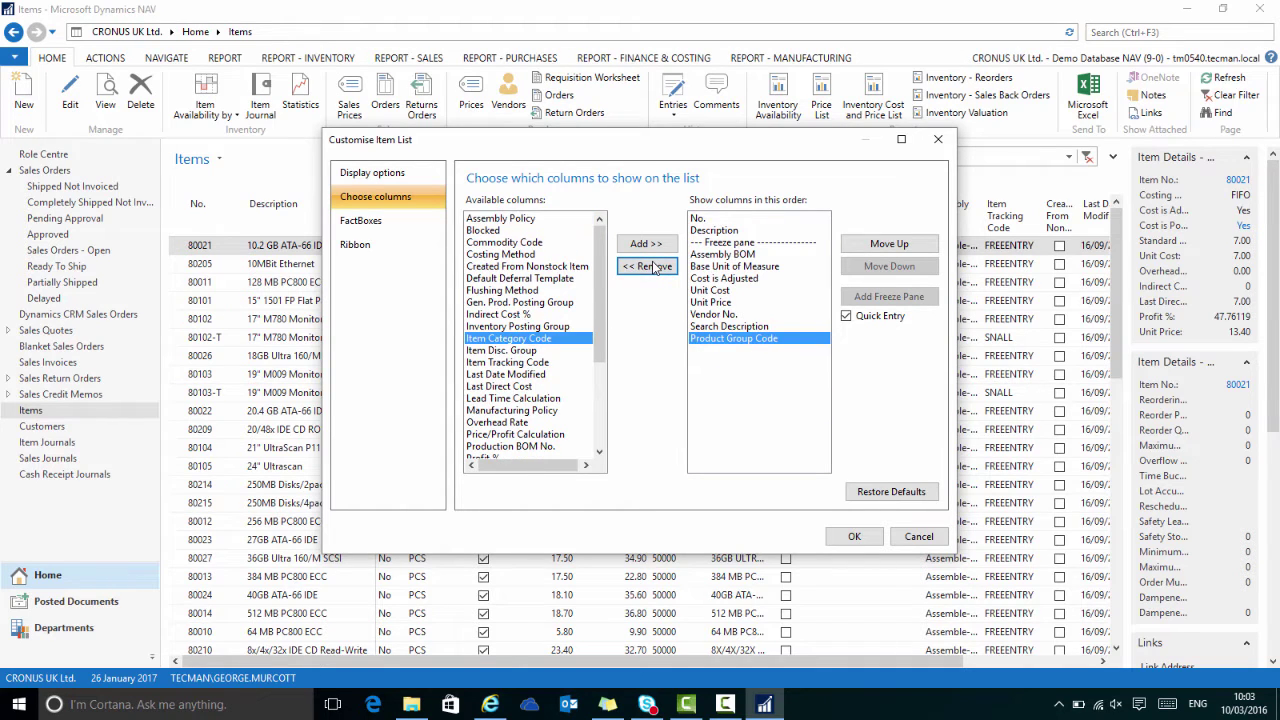
{"action": "left_click", "coordinate": [854, 537]}
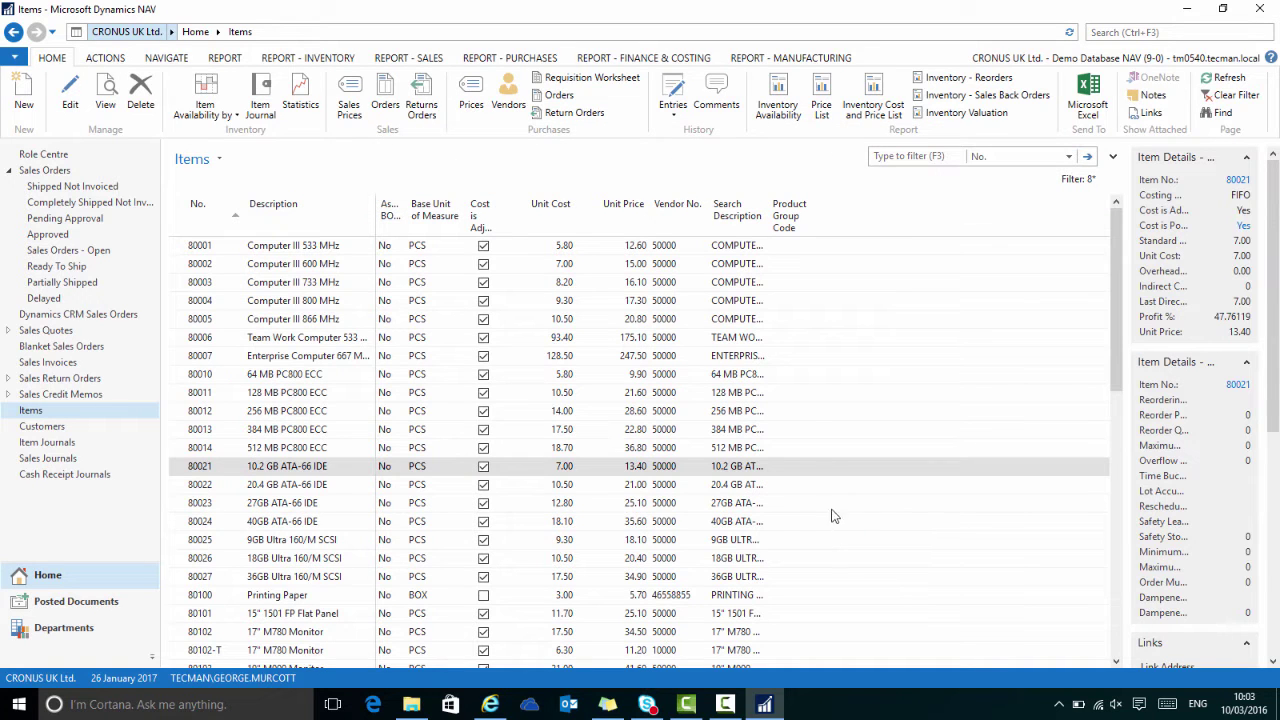
- Widen the Search Description column and send the filtered item list to Word as Items.doc
{"action": "left_click_drag", "start_coordinate": [773, 204], "coordinate": [816, 204]}
{"action": "left_click", "coordinate": [212, 251]}
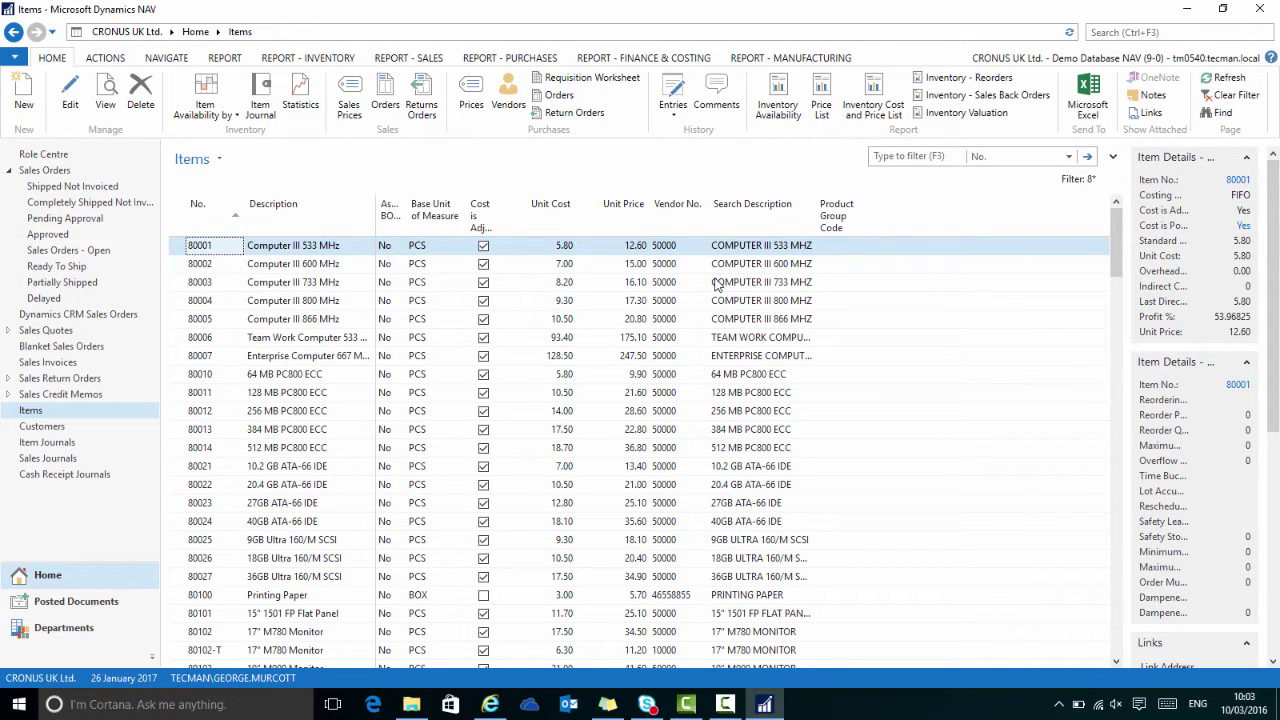
{"action": "key", "text": "ctrl+shift+w"}
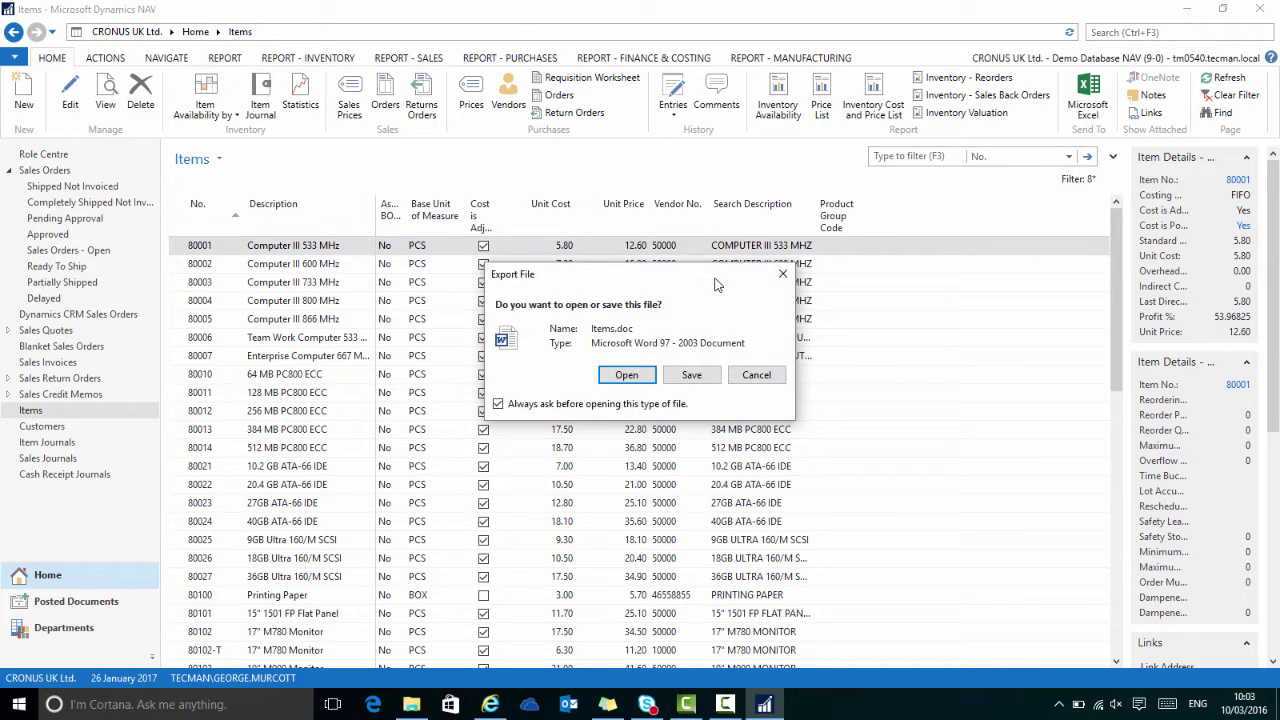
{"action": "left_click", "coordinate": [626, 375]}
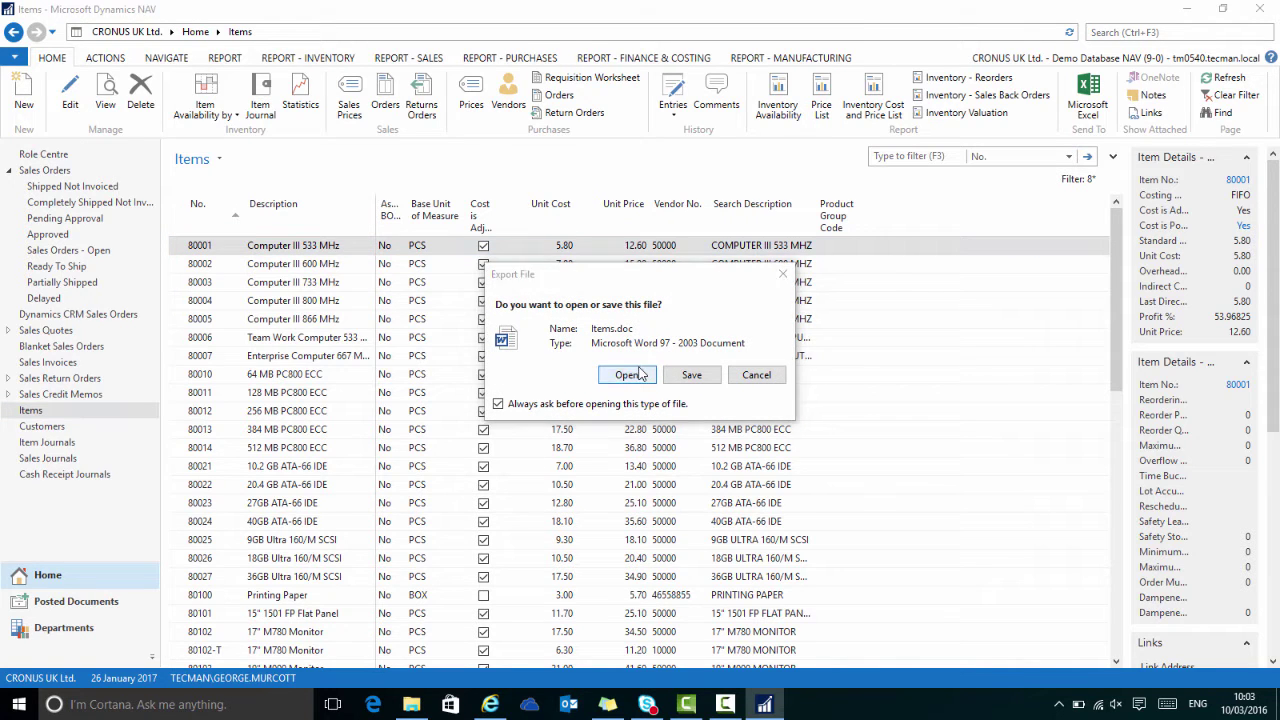
- Scroll through the four-page Itemsv2 export, close Word, and select item 80010 in the list
{"action": "scroll", "coordinate": [471, 334], "scroll_direction": "down", "scroll_amount": 10}
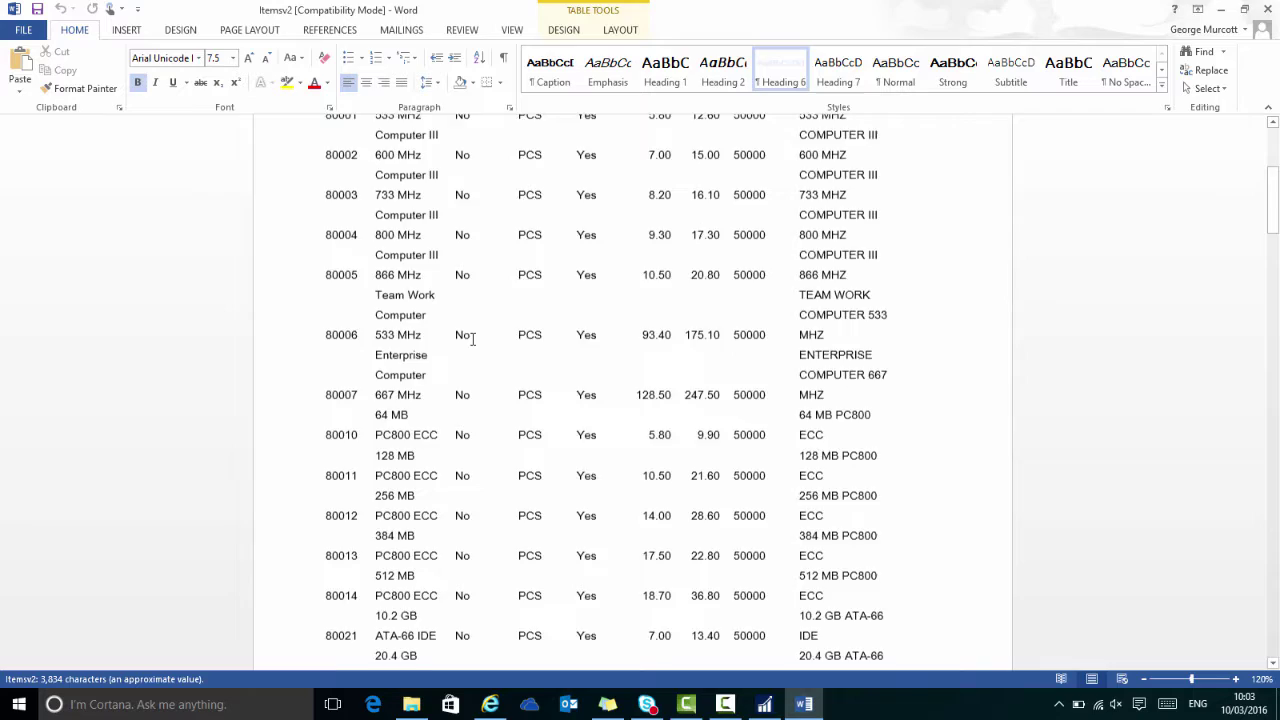
{"action": "scroll", "coordinate": [469, 343], "scroll_direction": "down", "scroll_amount": 13}
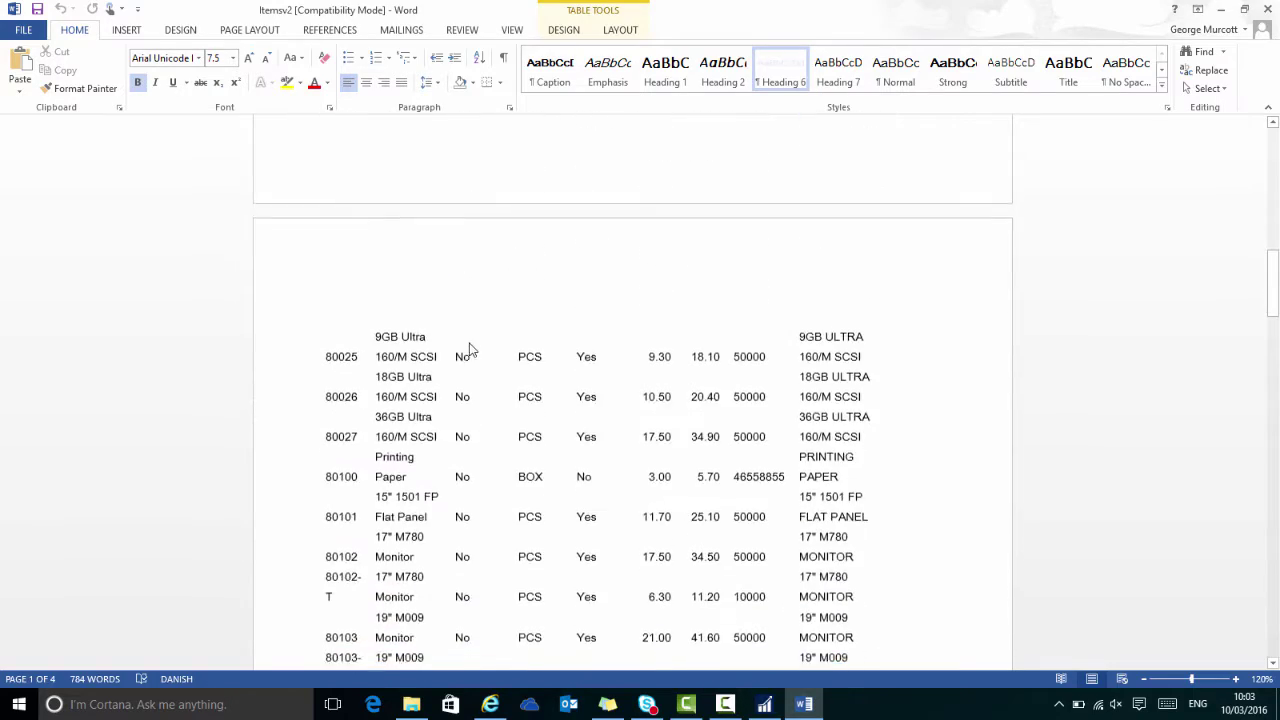
{"action": "scroll", "coordinate": [470, 346], "scroll_direction": "down", "scroll_amount": 3}
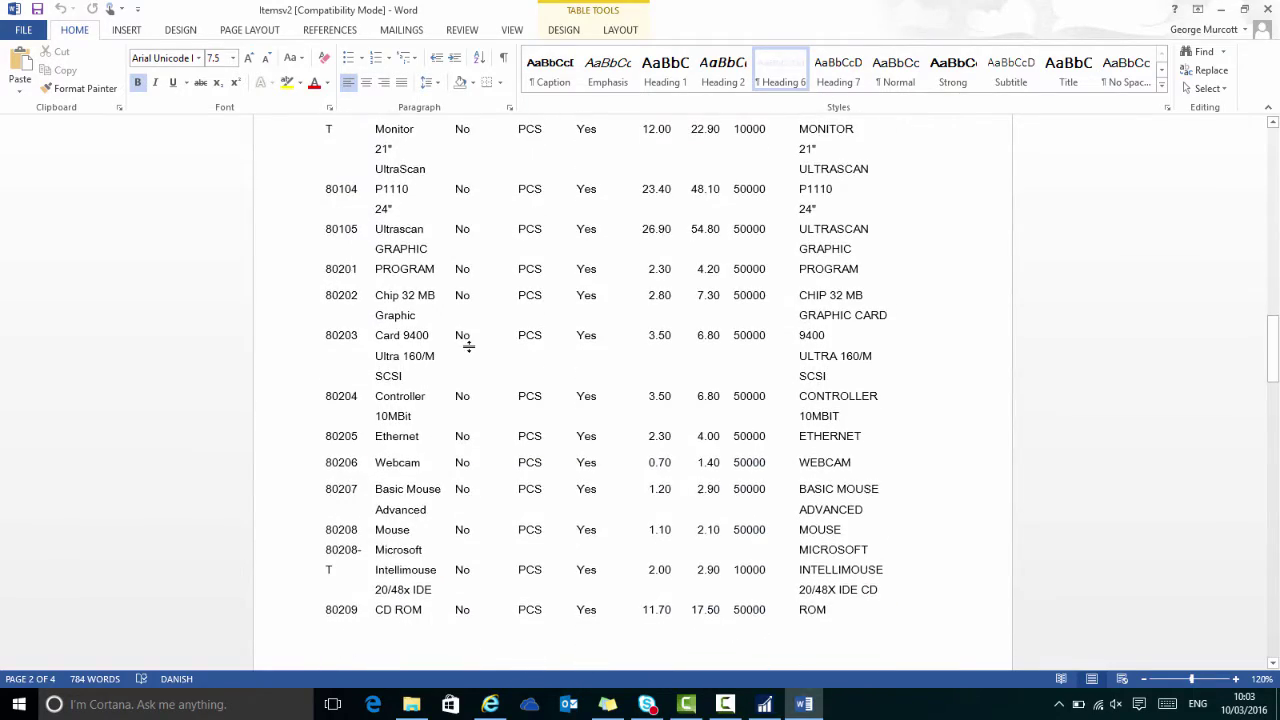
{"action": "key", "text": "alt+F4"}
{"action": "left_click", "coordinate": [277, 380]}
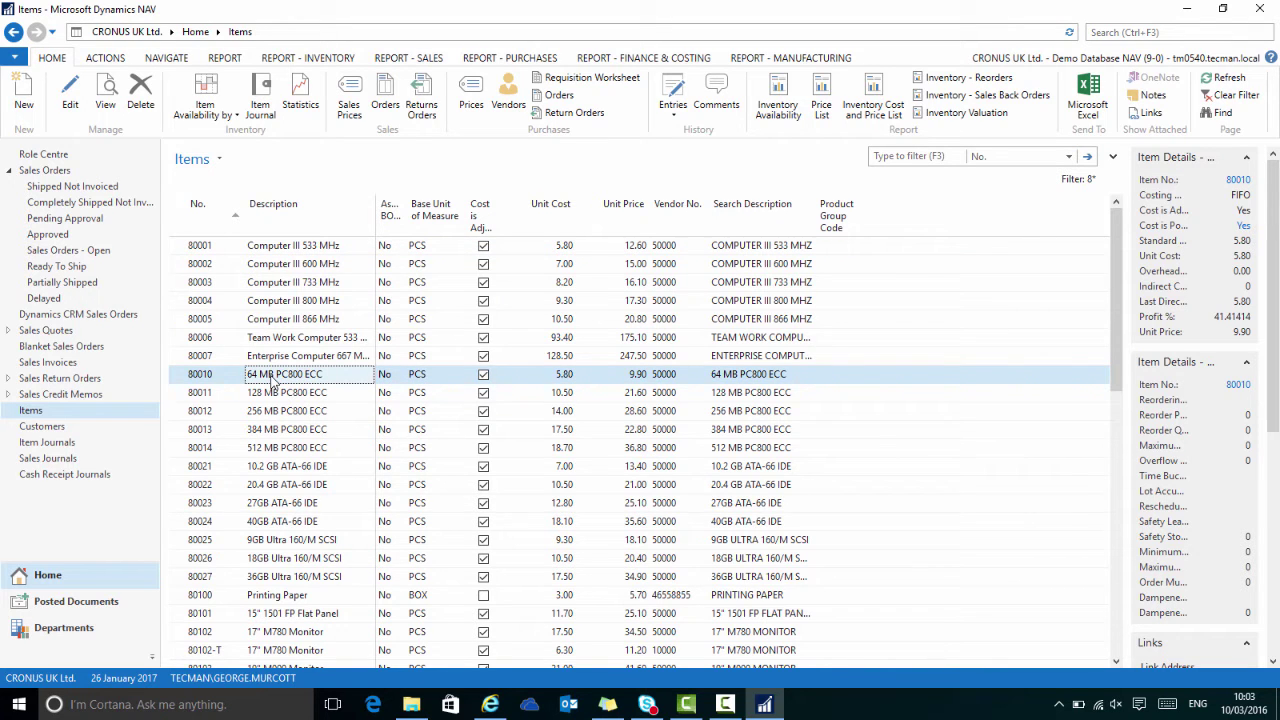
- Open the 80010 64 MB PC800 ECC item card and expand its Invoicing, Replenishment and Foreign Trade sections
{"action": "double_click", "coordinate": [273, 383]}
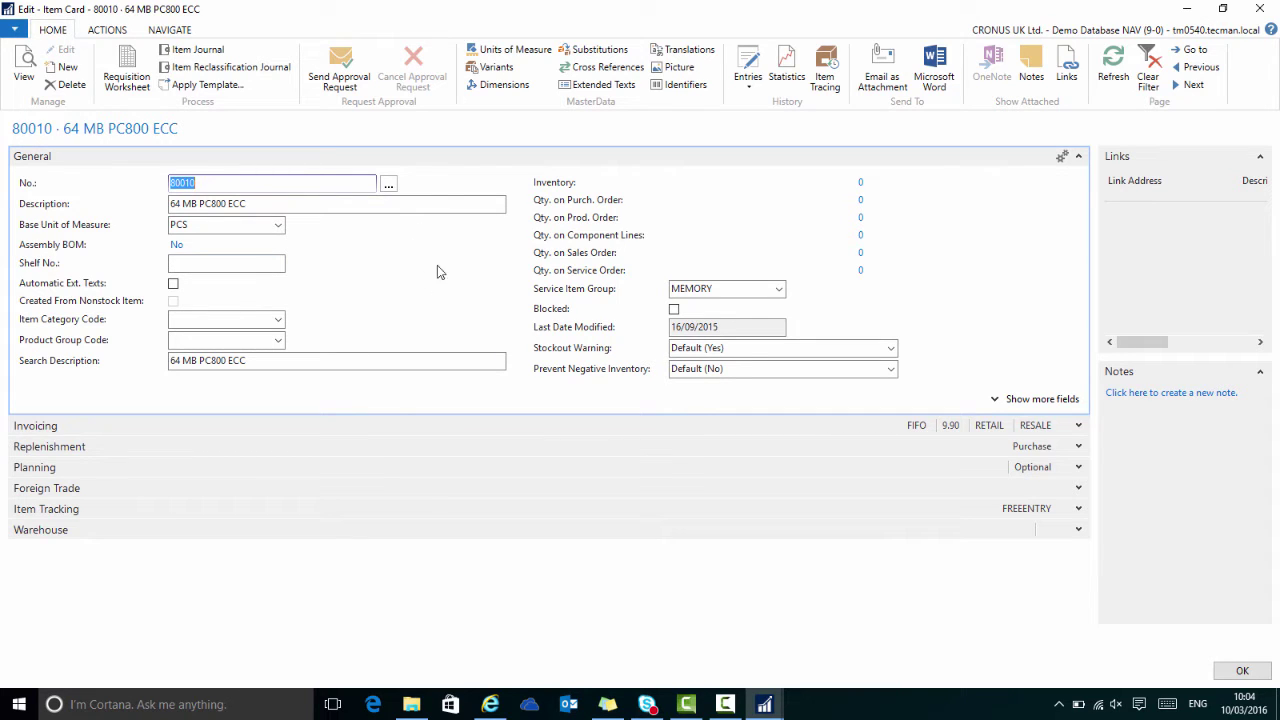
{"action": "left_click", "coordinate": [1080, 428]}
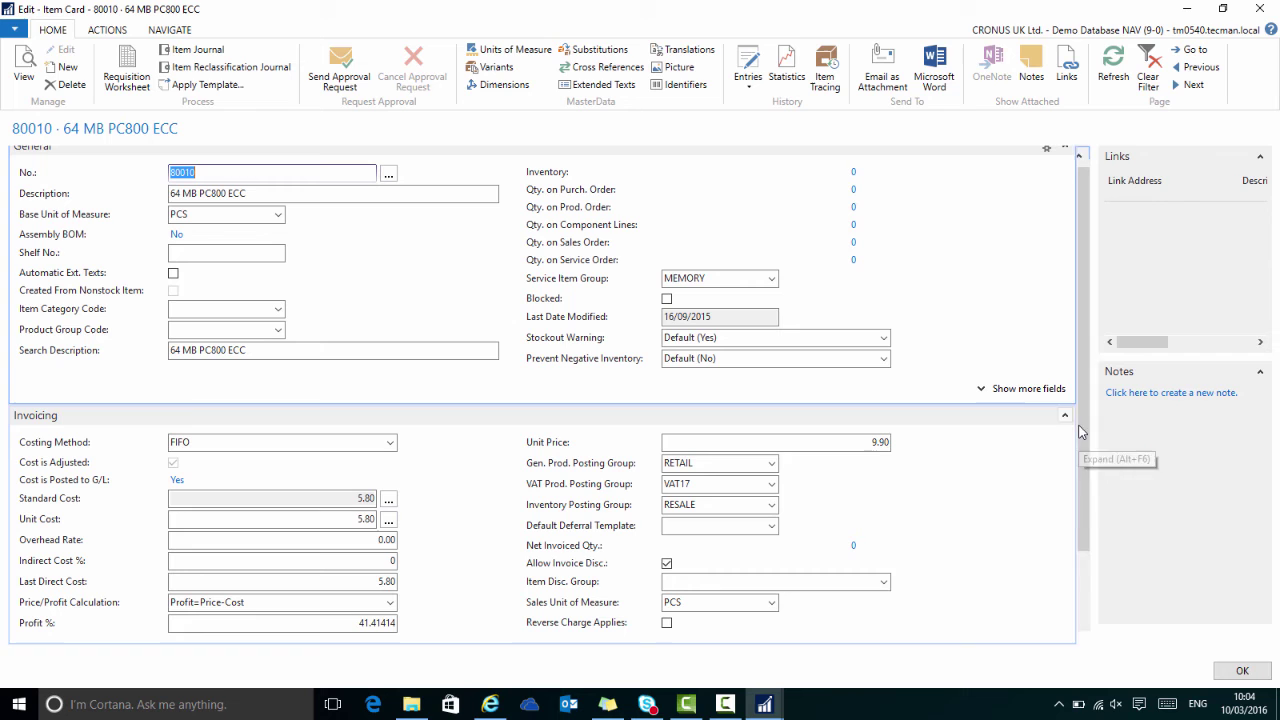
{"action": "scroll", "coordinate": [1050, 450], "scroll_direction": "down", "scroll_amount": 1}
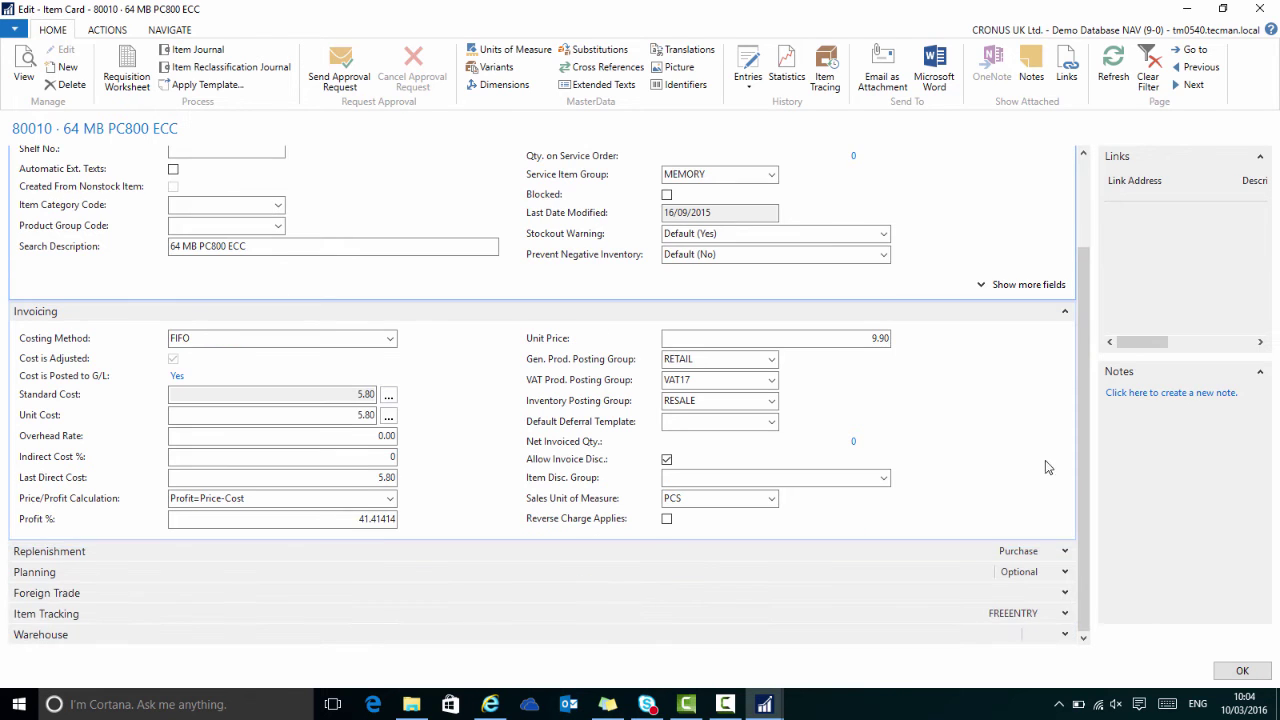
{"action": "left_click", "coordinate": [1064, 551]}
{"action": "scroll", "coordinate": [740, 600], "scroll_direction": "down", "scroll_amount": 1}
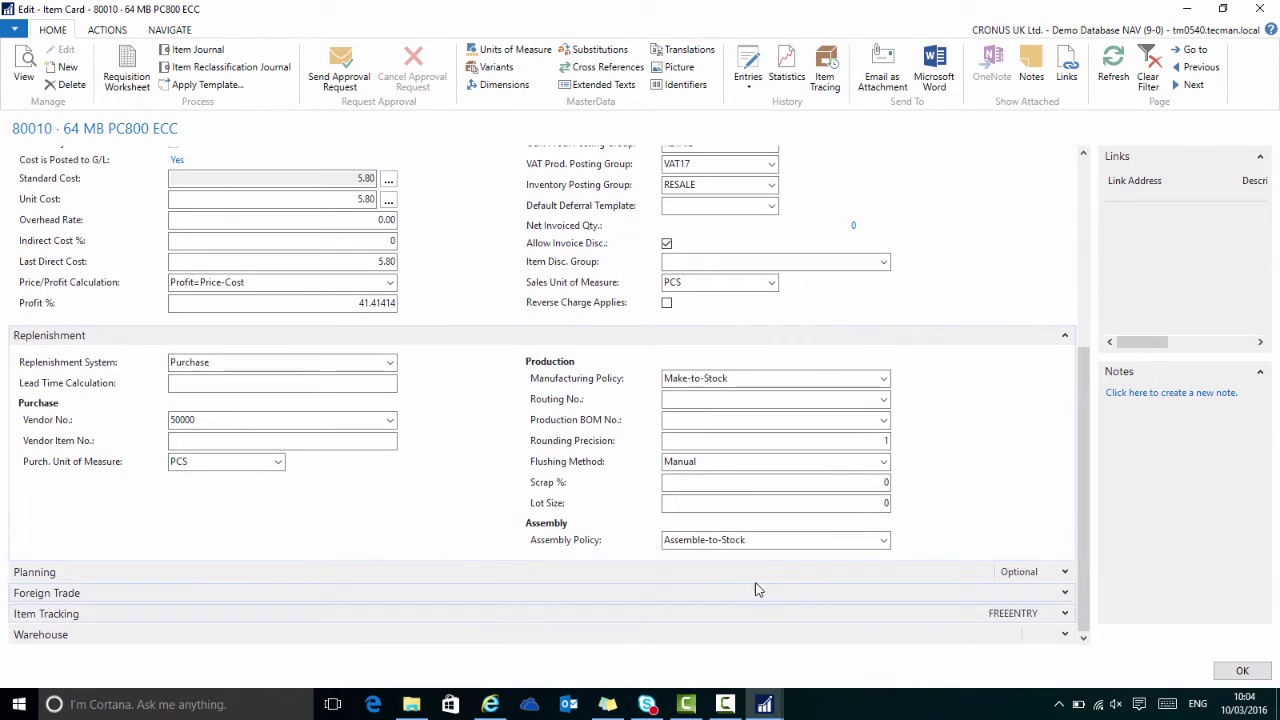
{"action": "left_click", "coordinate": [1050, 598]}
{"action": "scroll", "coordinate": [1050, 601], "scroll_direction": "up", "scroll_amount": 6}
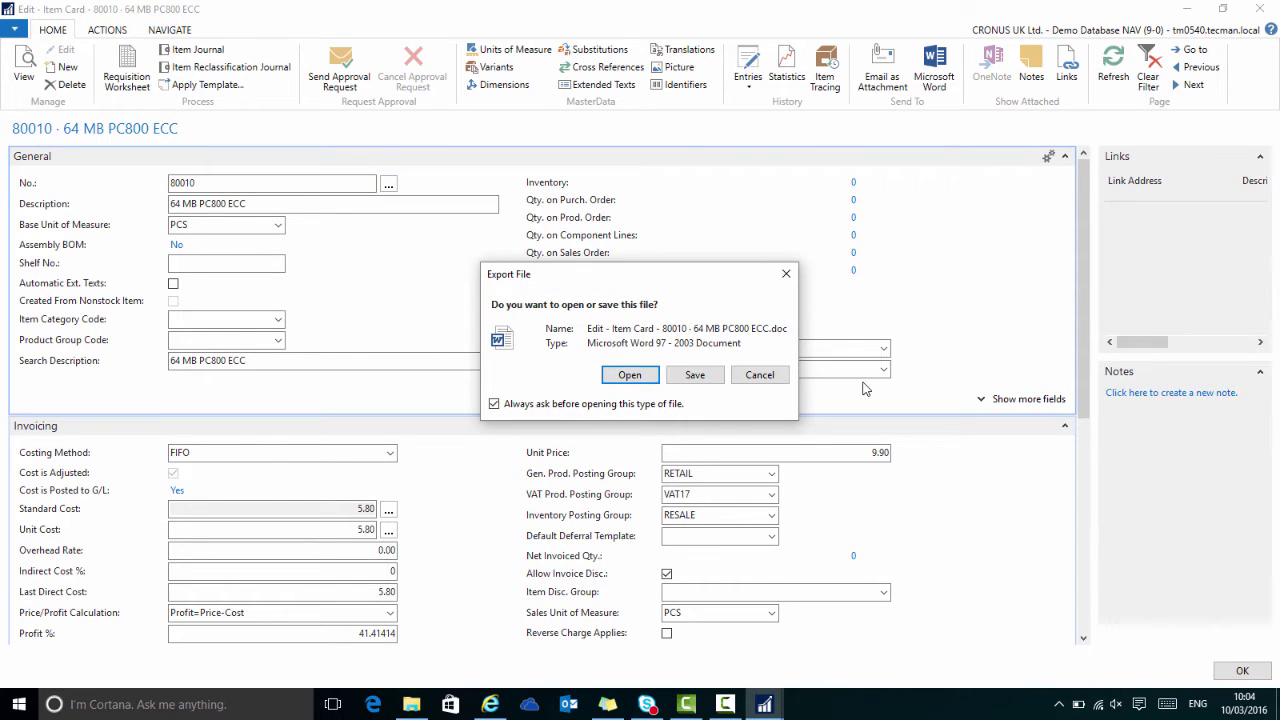
- Open the exported 80010 item card document in Word
{"action": "left_click", "coordinate": [609, 377]}
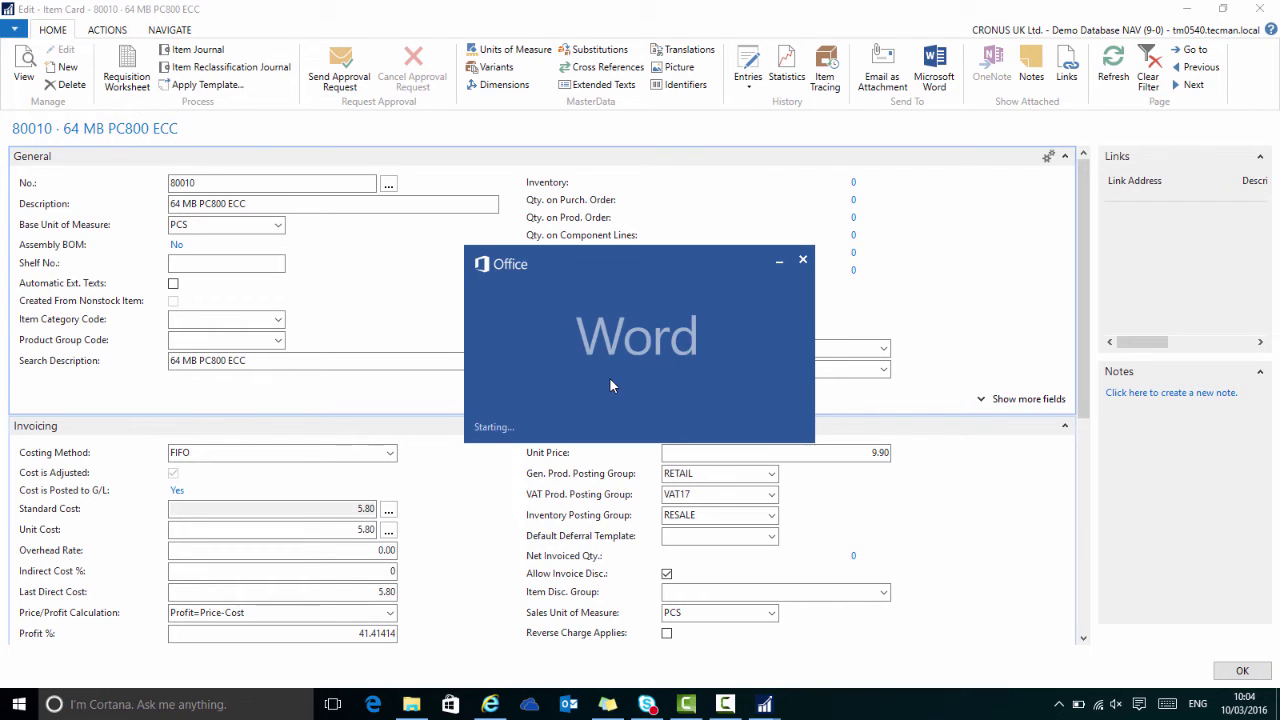